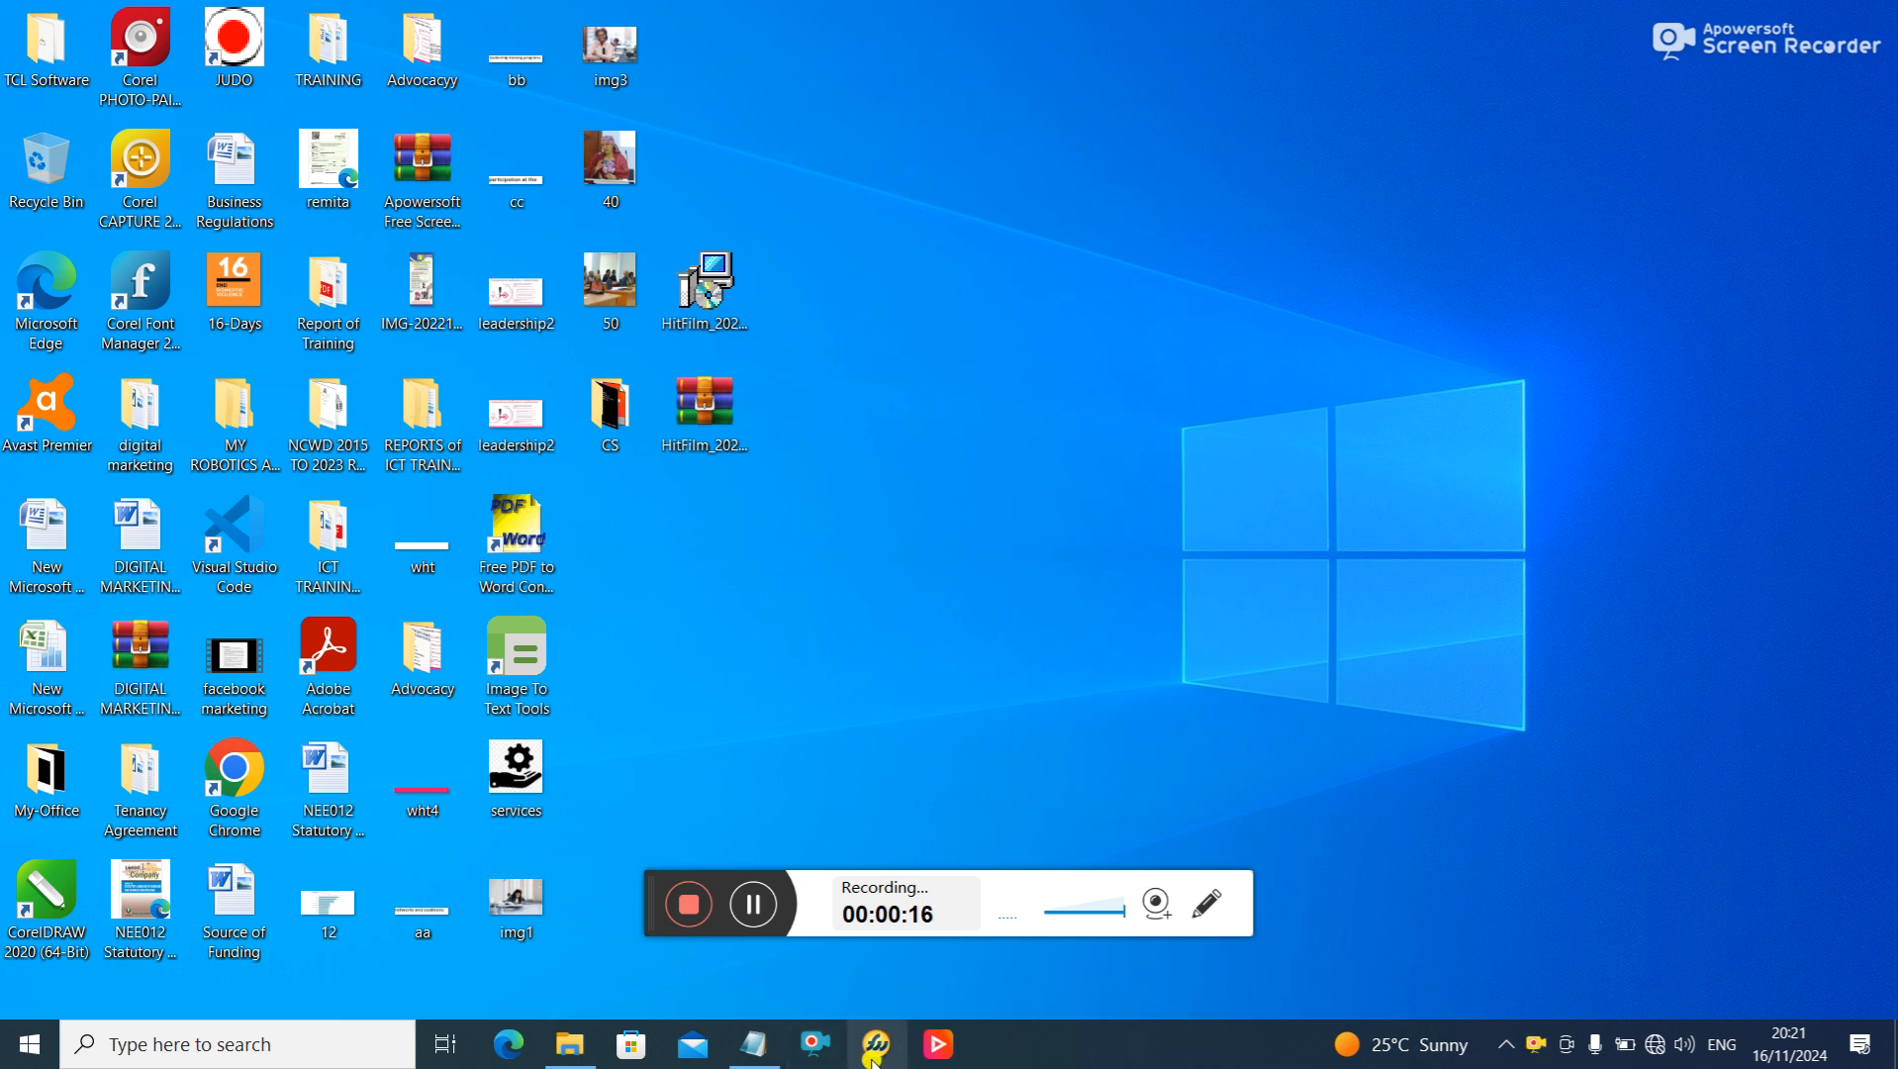
# - Open Macromedia Fireworks MX 2004 and create a 1920 × 1080 pixel document at 72 pixels/inch with a white canvas
pyautogui.moveTo(639, 893); pyautogui.dragTo(1178, 975)
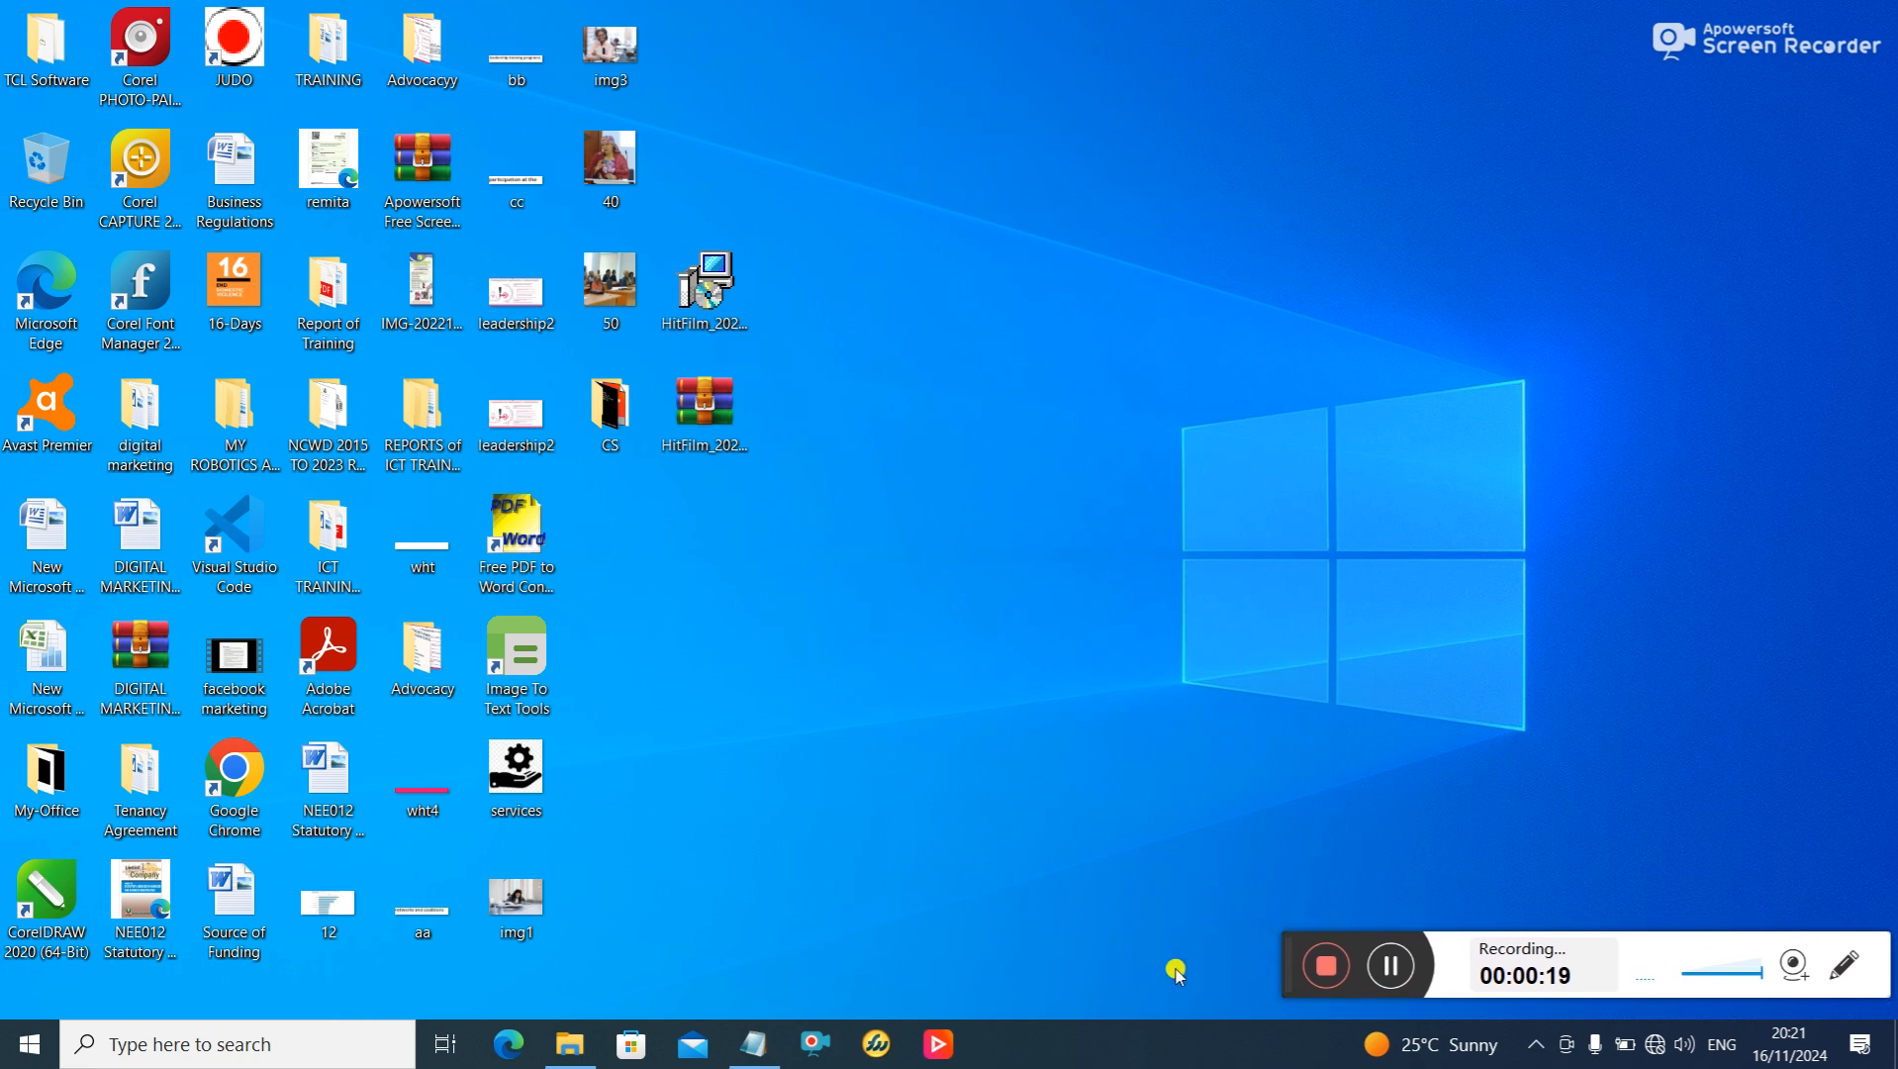
pyautogui.click(888, 1037)
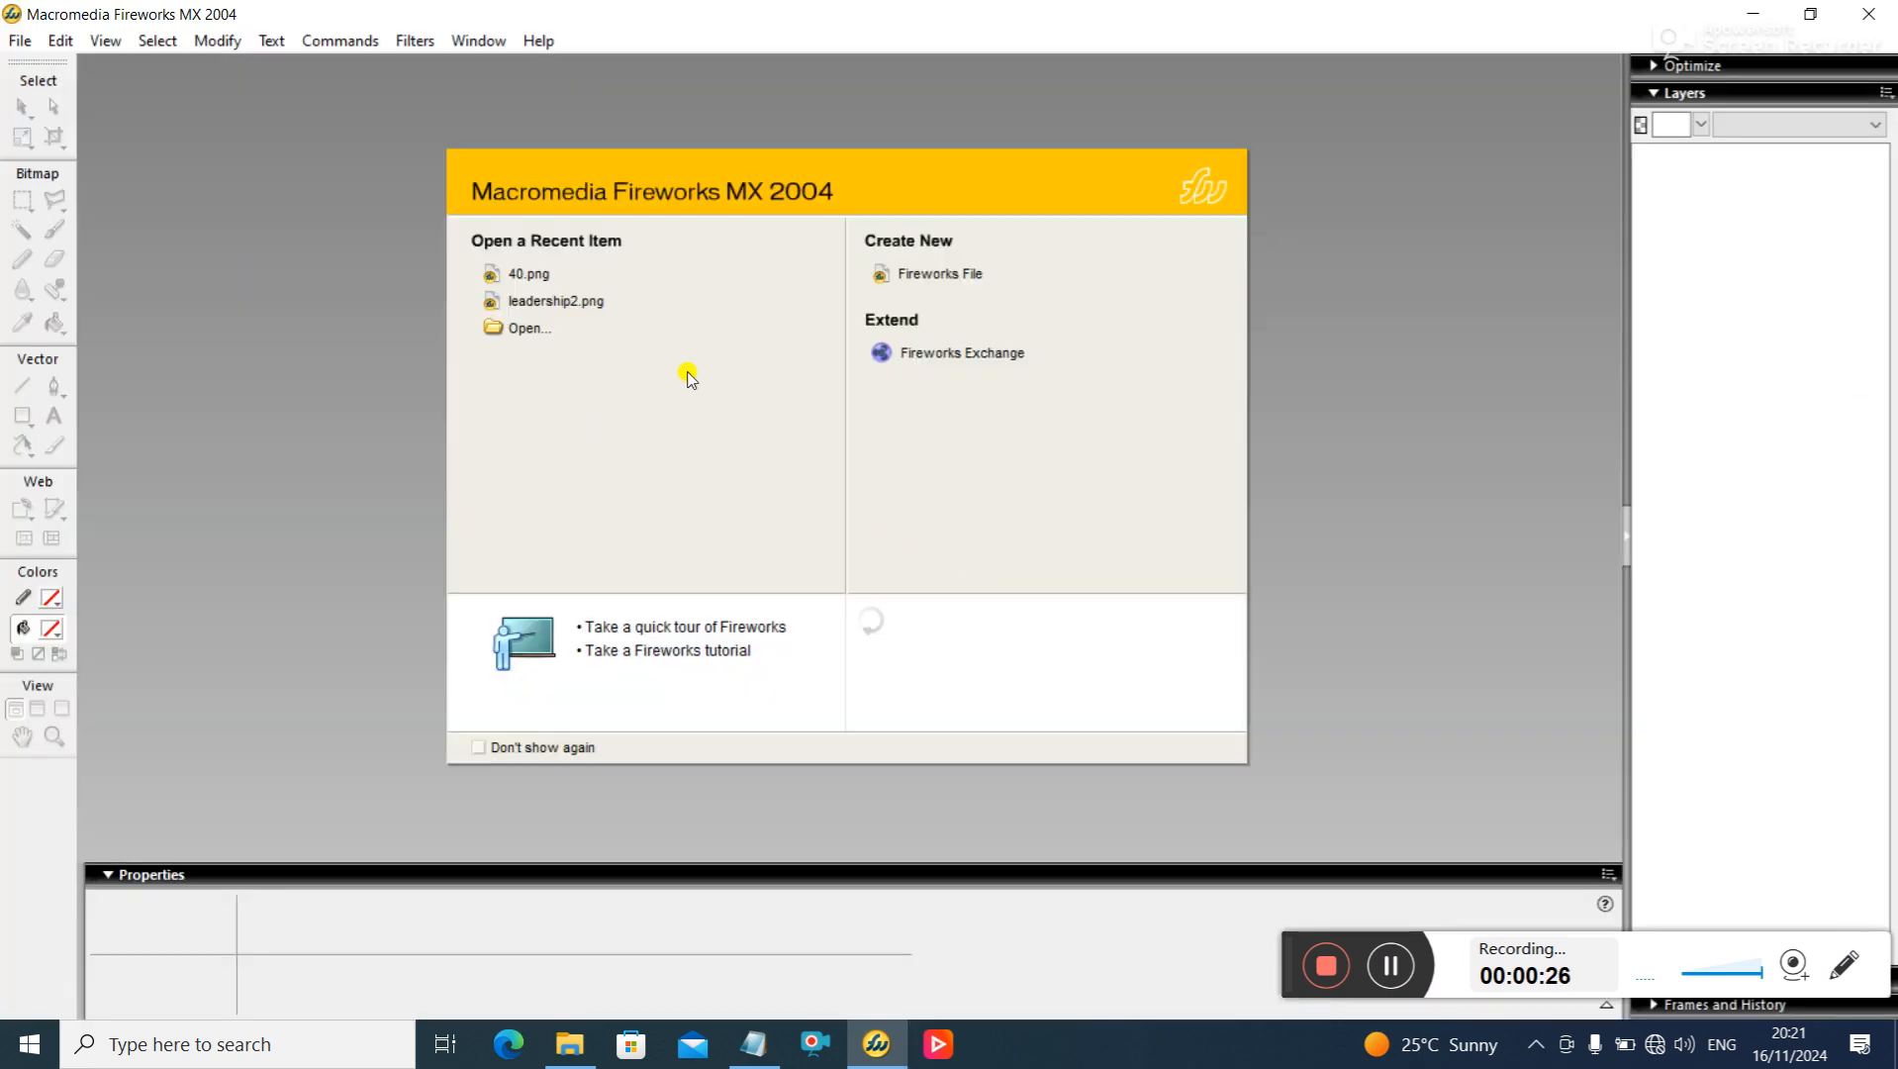
pyautogui.click(966, 274)
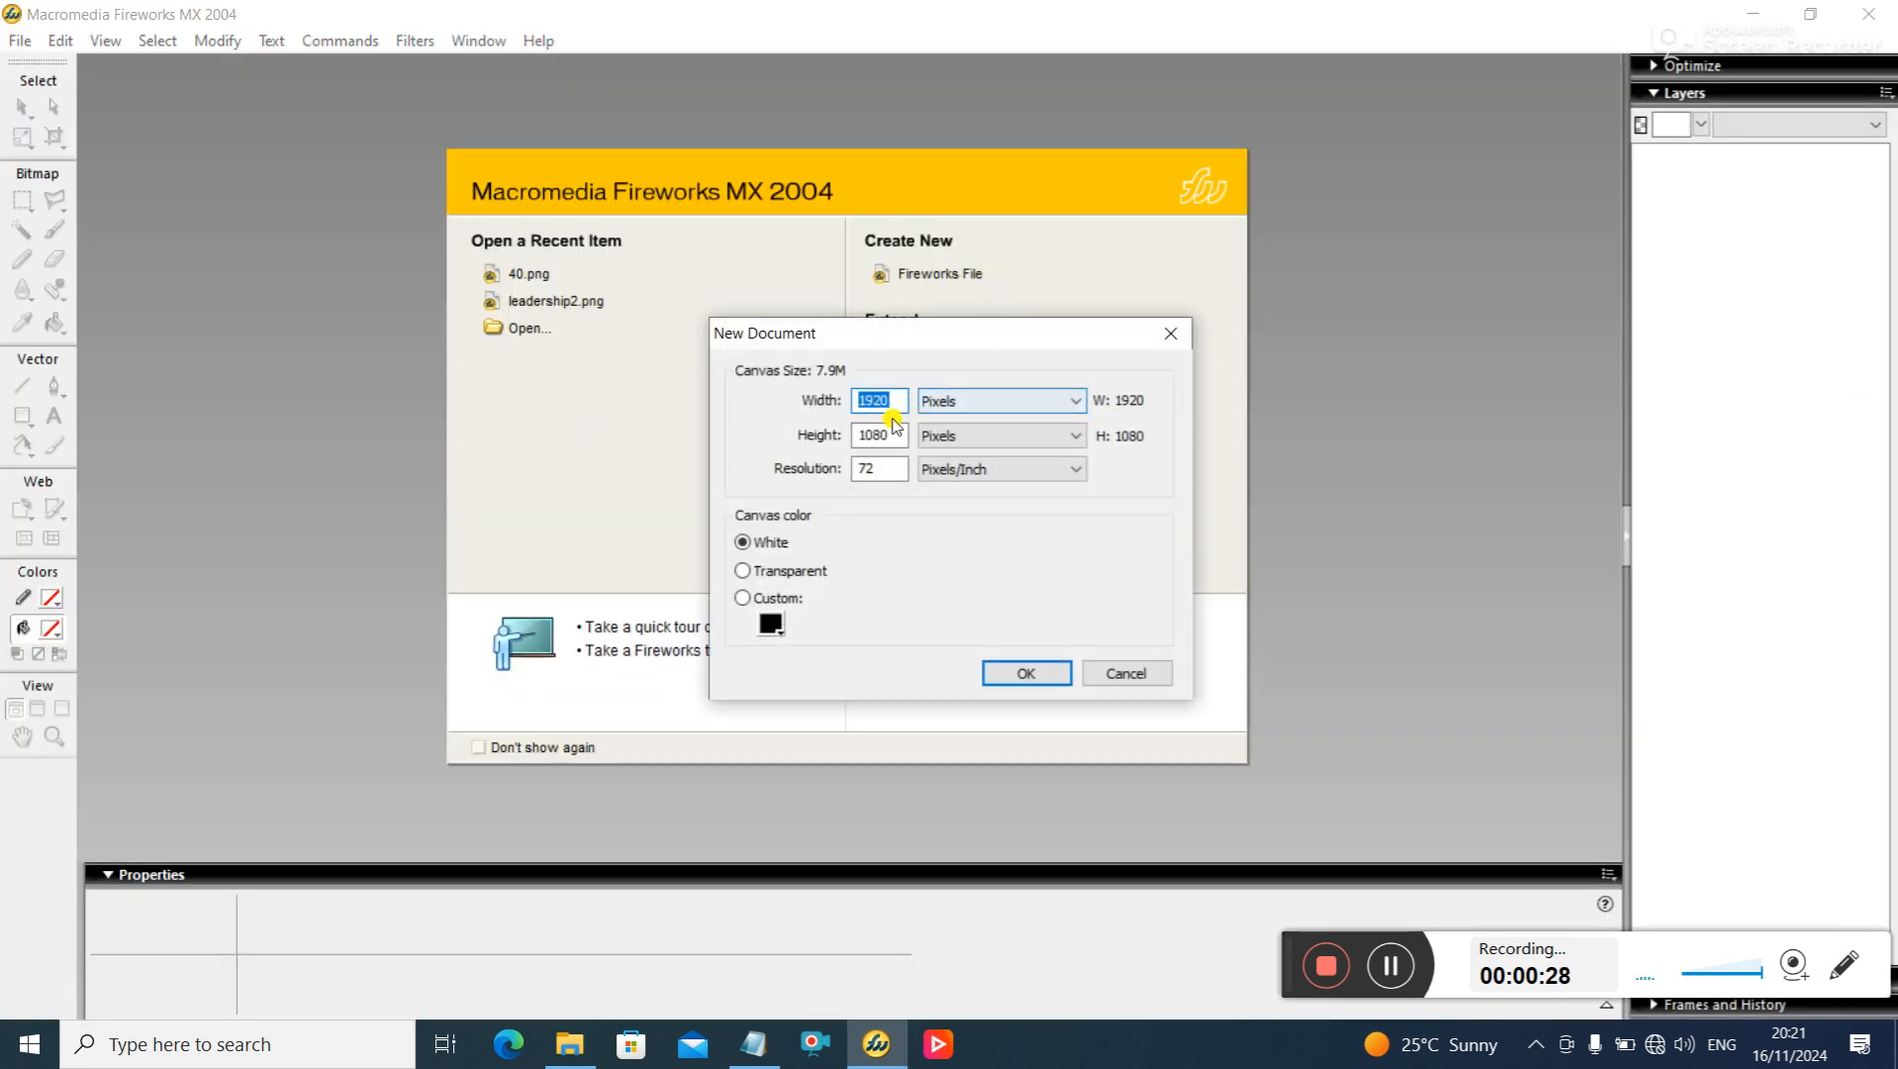
pyautogui.click(868, 437)
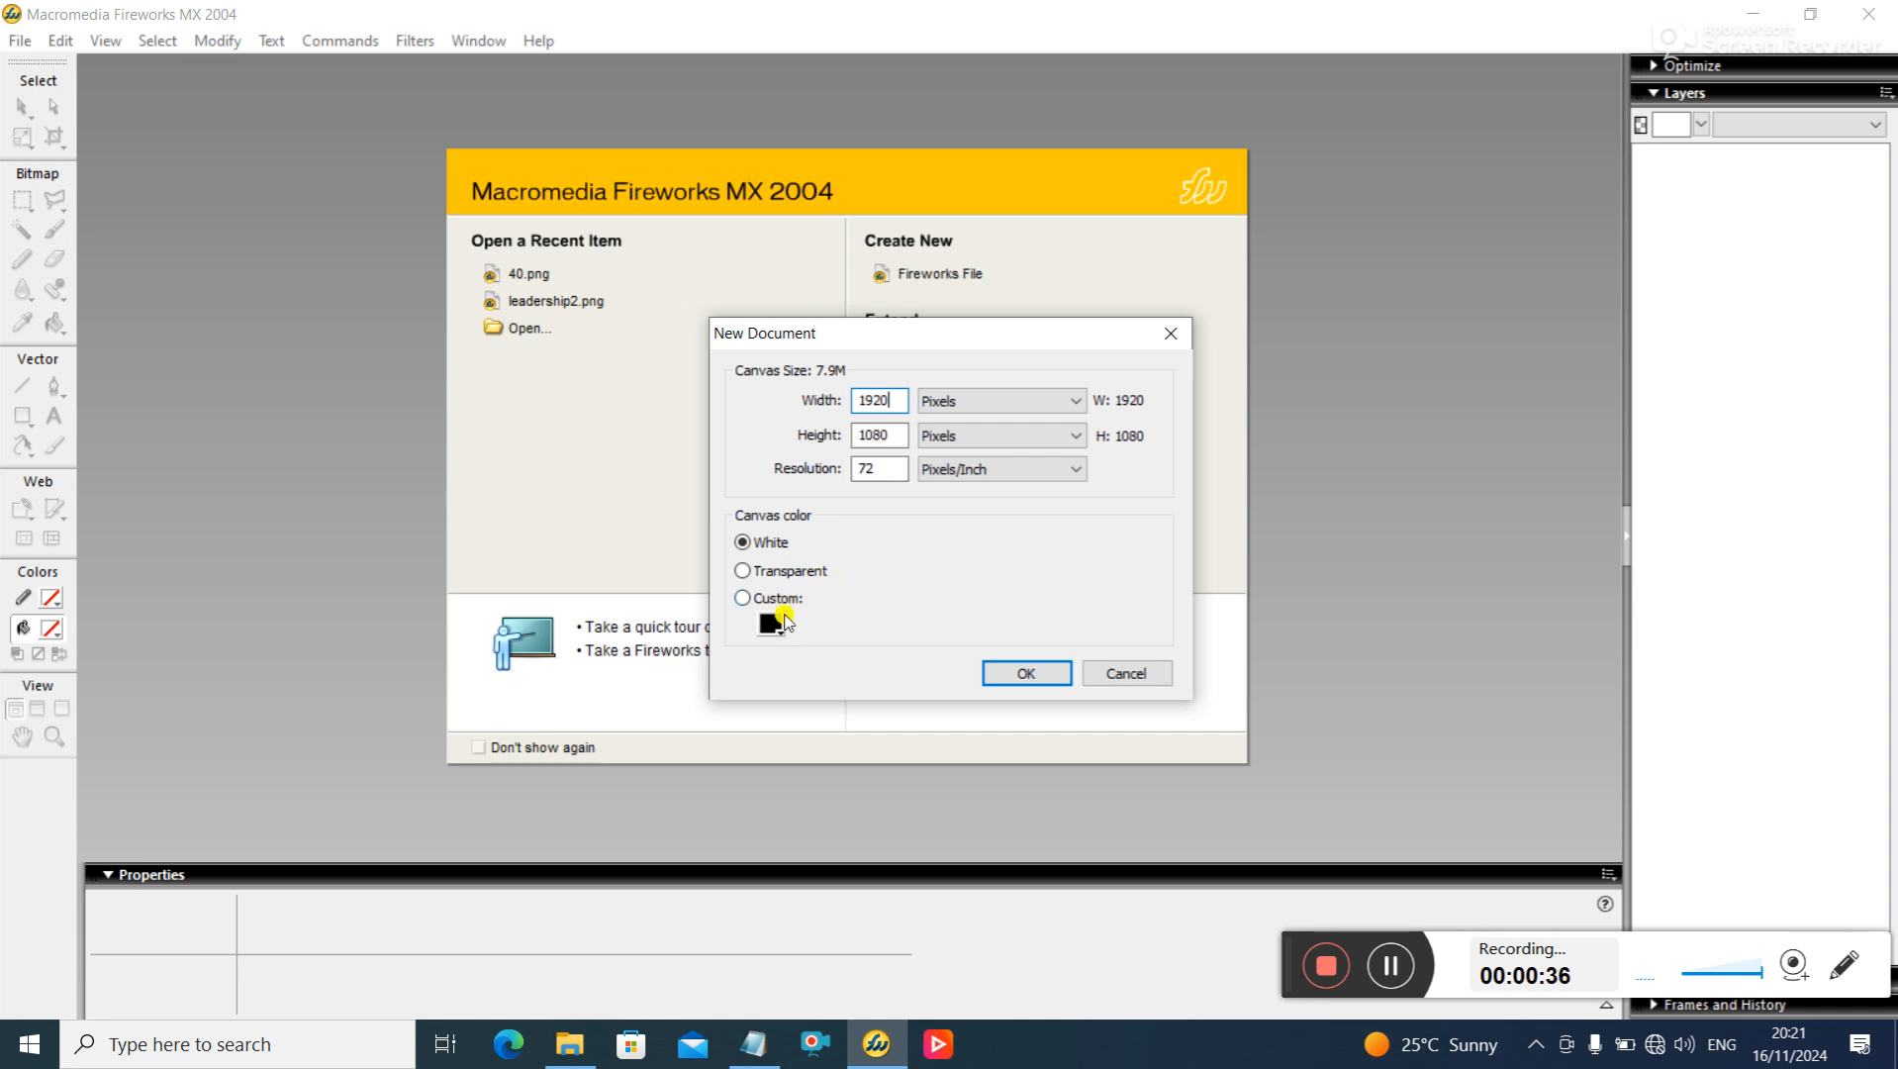
pyautogui.click(1016, 671)
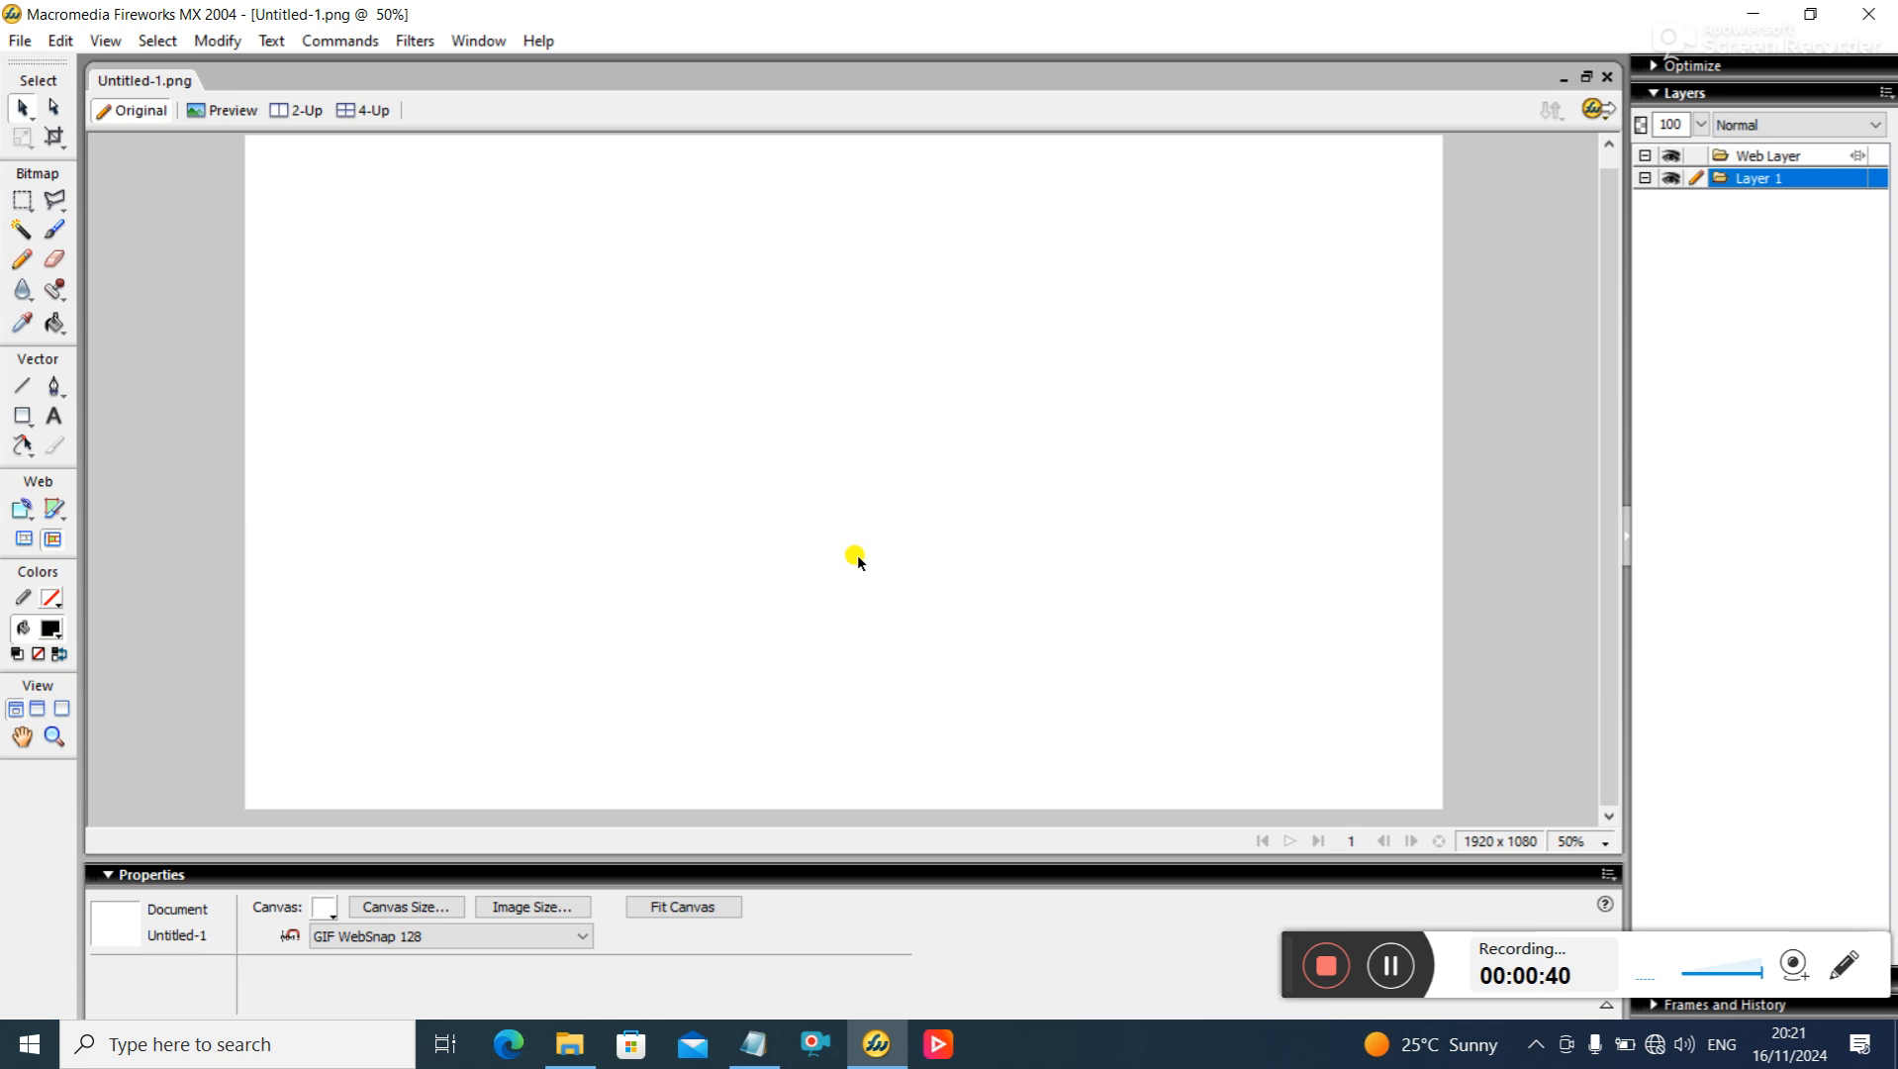
# - Create a second 1920 × 1080 pixel document with a custom dark blue canvas color
pyautogui.click(19, 41)
pyautogui.click(37, 65)
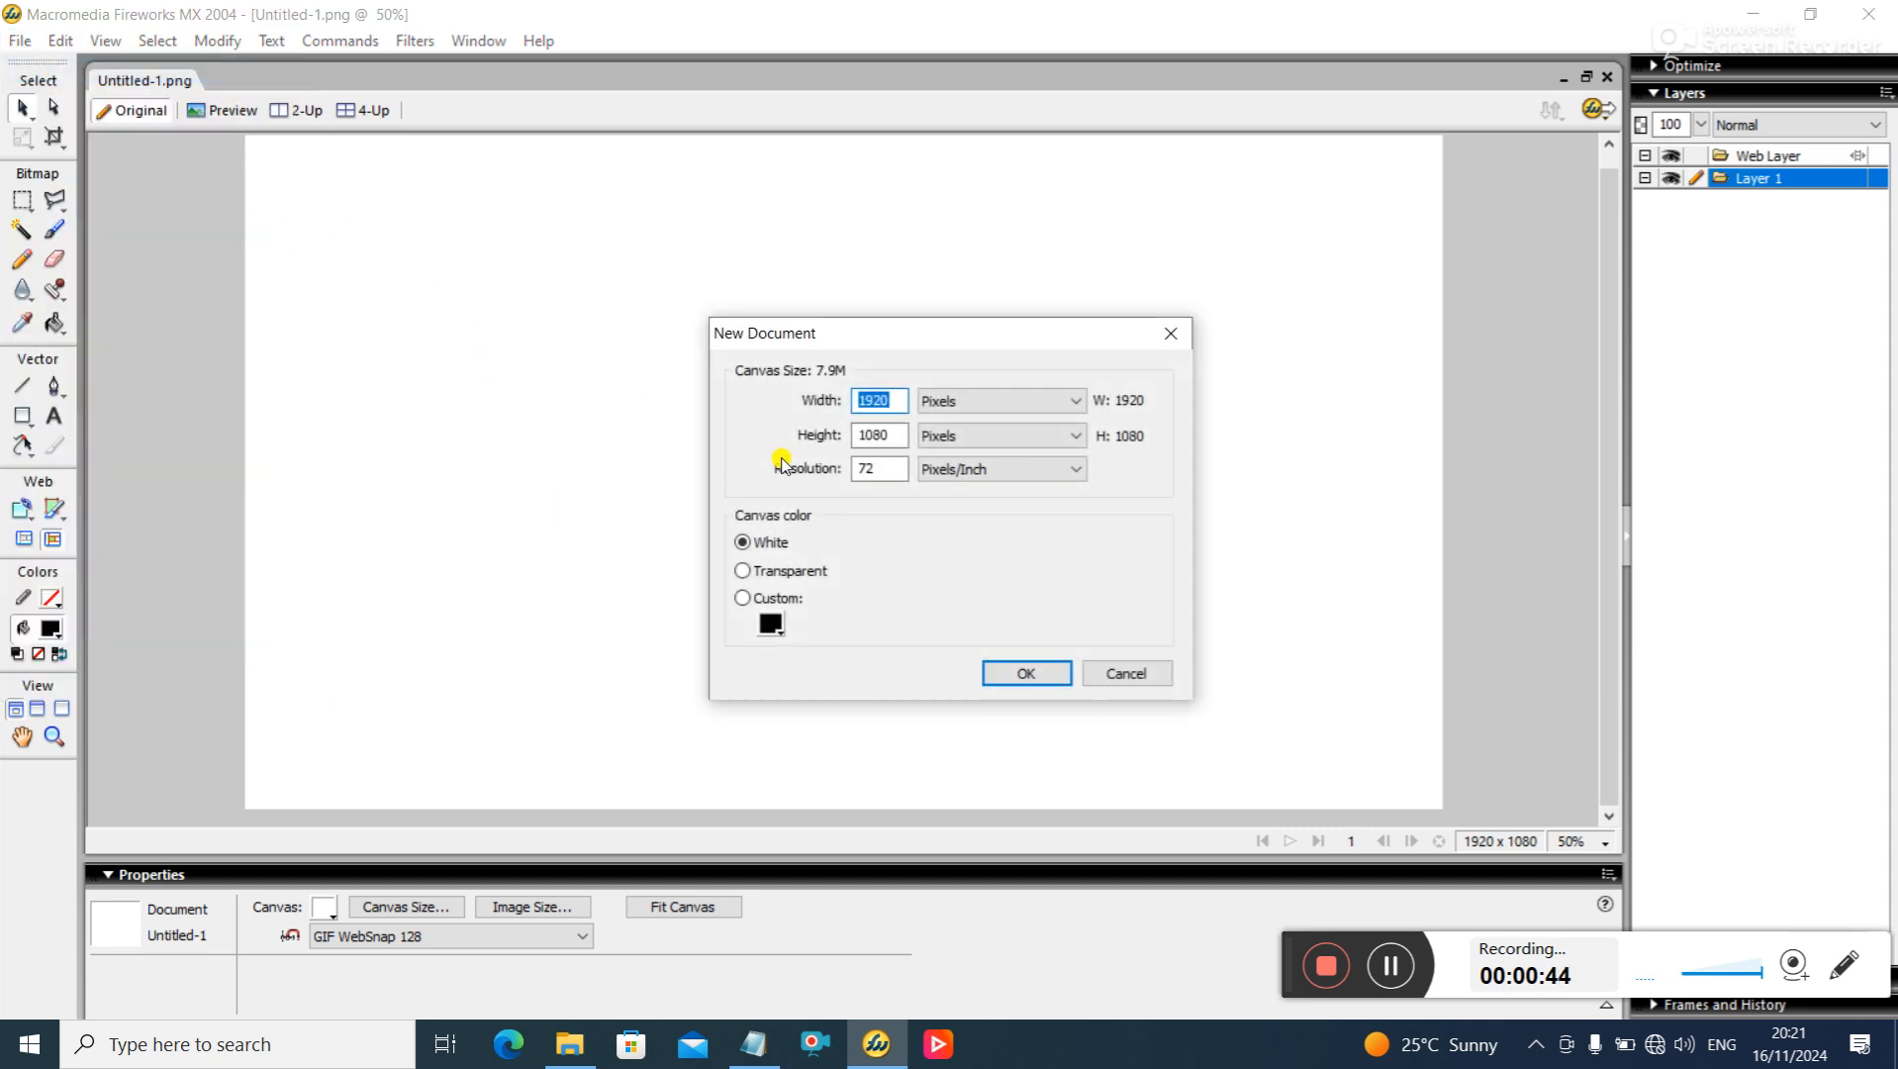
pyautogui.click(774, 598)
pyautogui.click(771, 624)
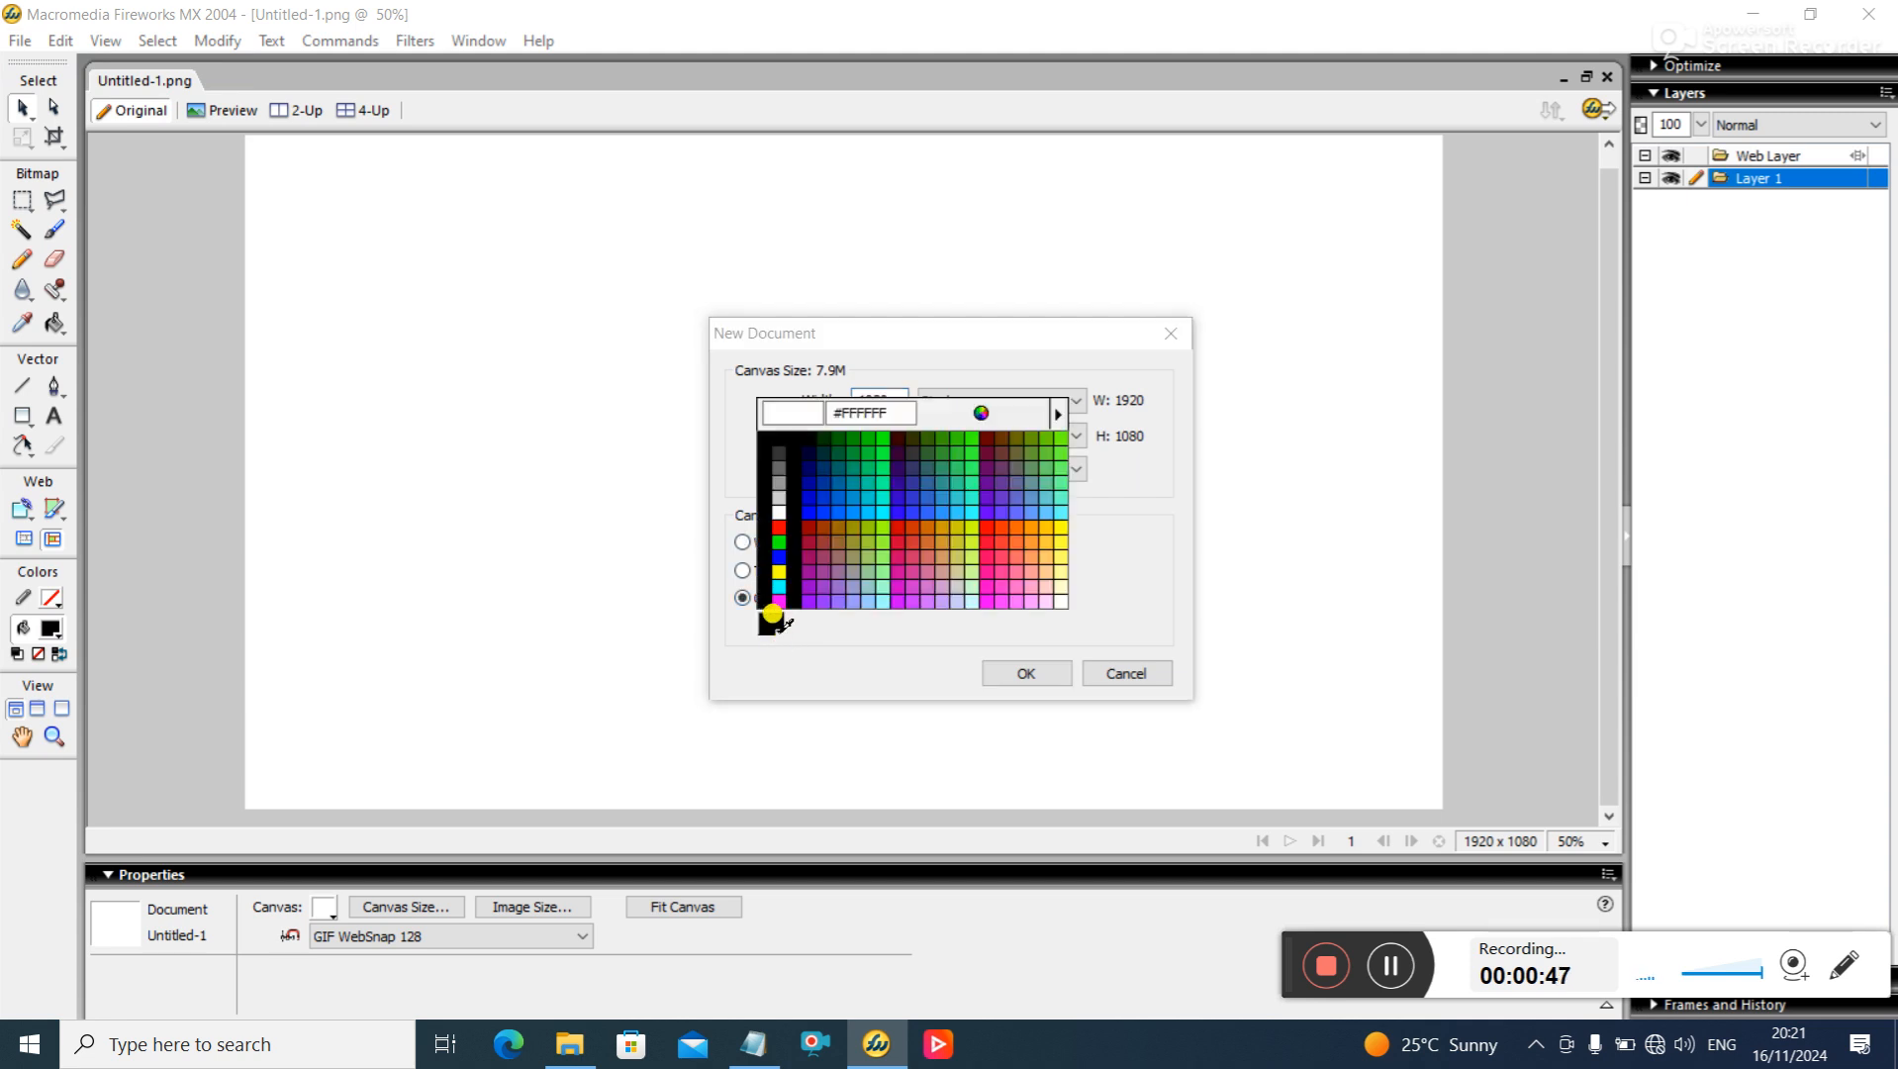
pyautogui.click(809, 467)
pyautogui.click(1021, 665)
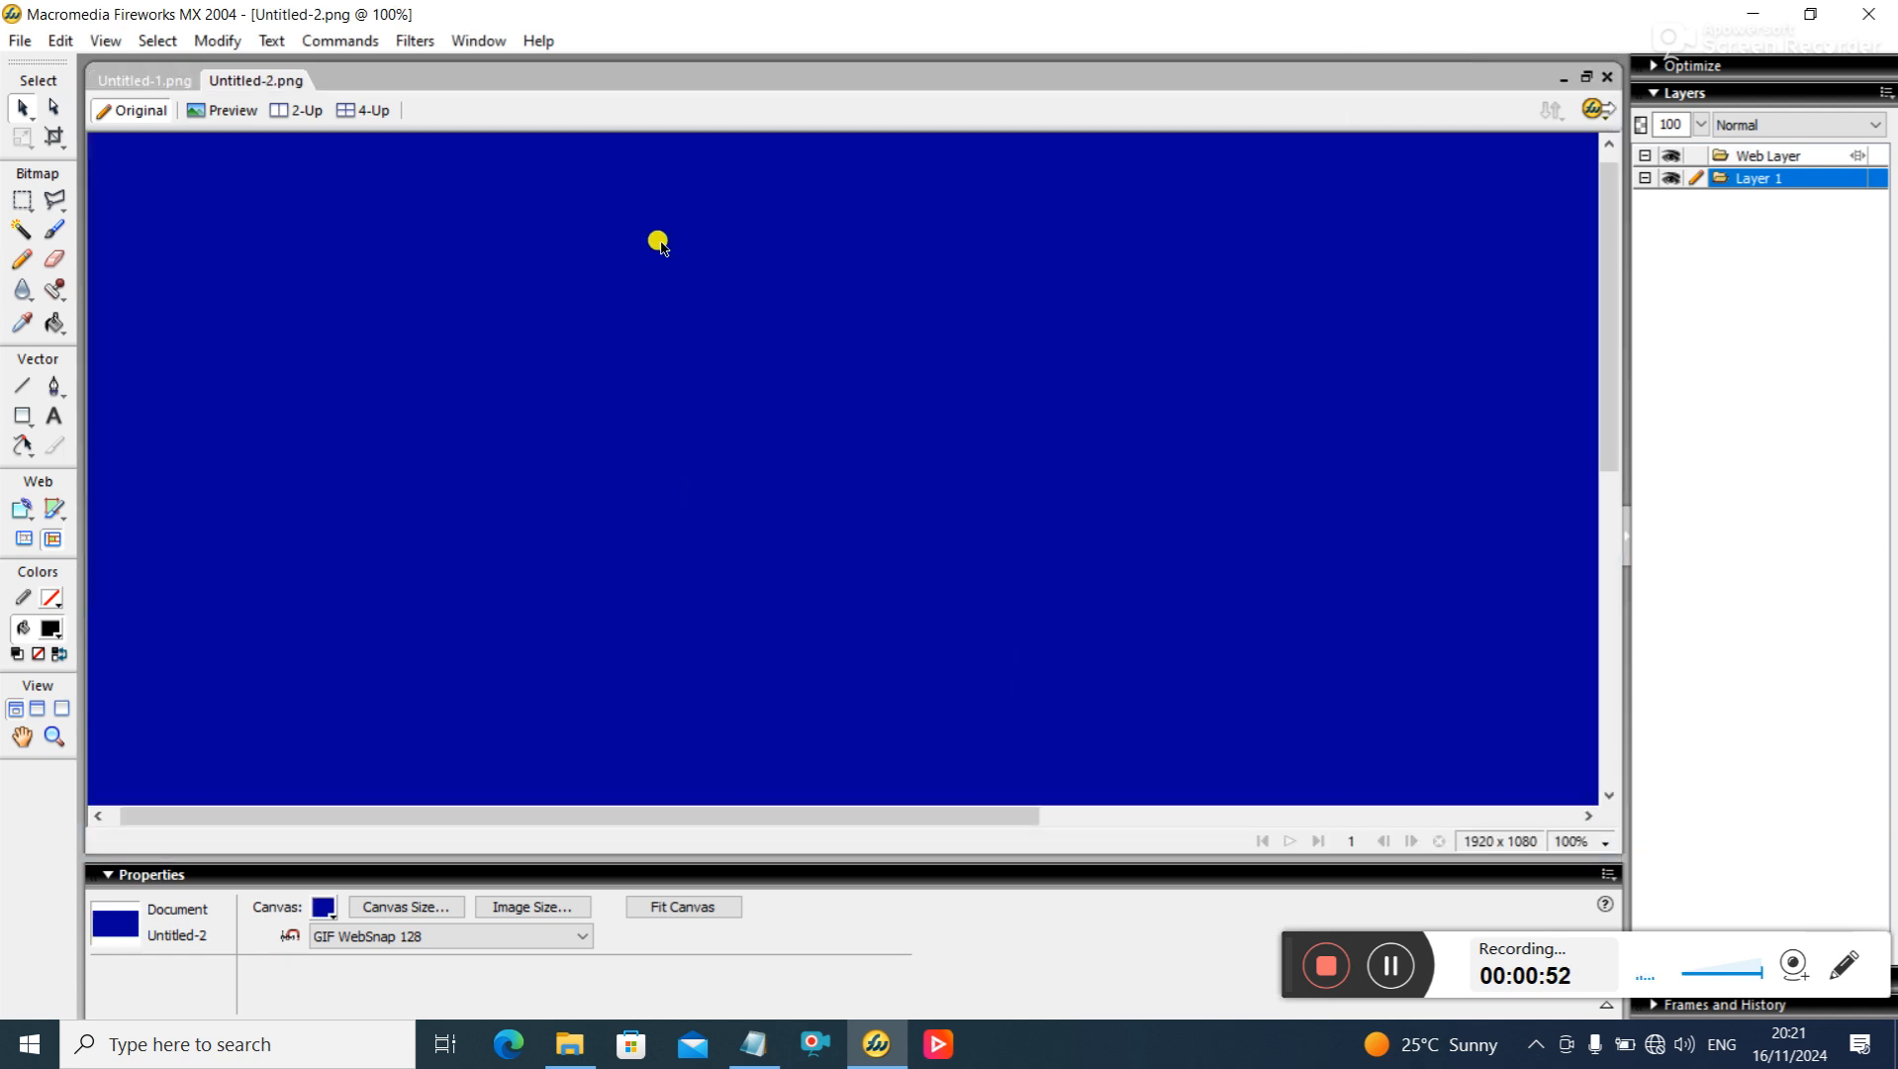
# - Import the image 40 from the Desktop into Untitled-1.png and place it at about 736 × 766 pixels
pyautogui.click(154, 79)
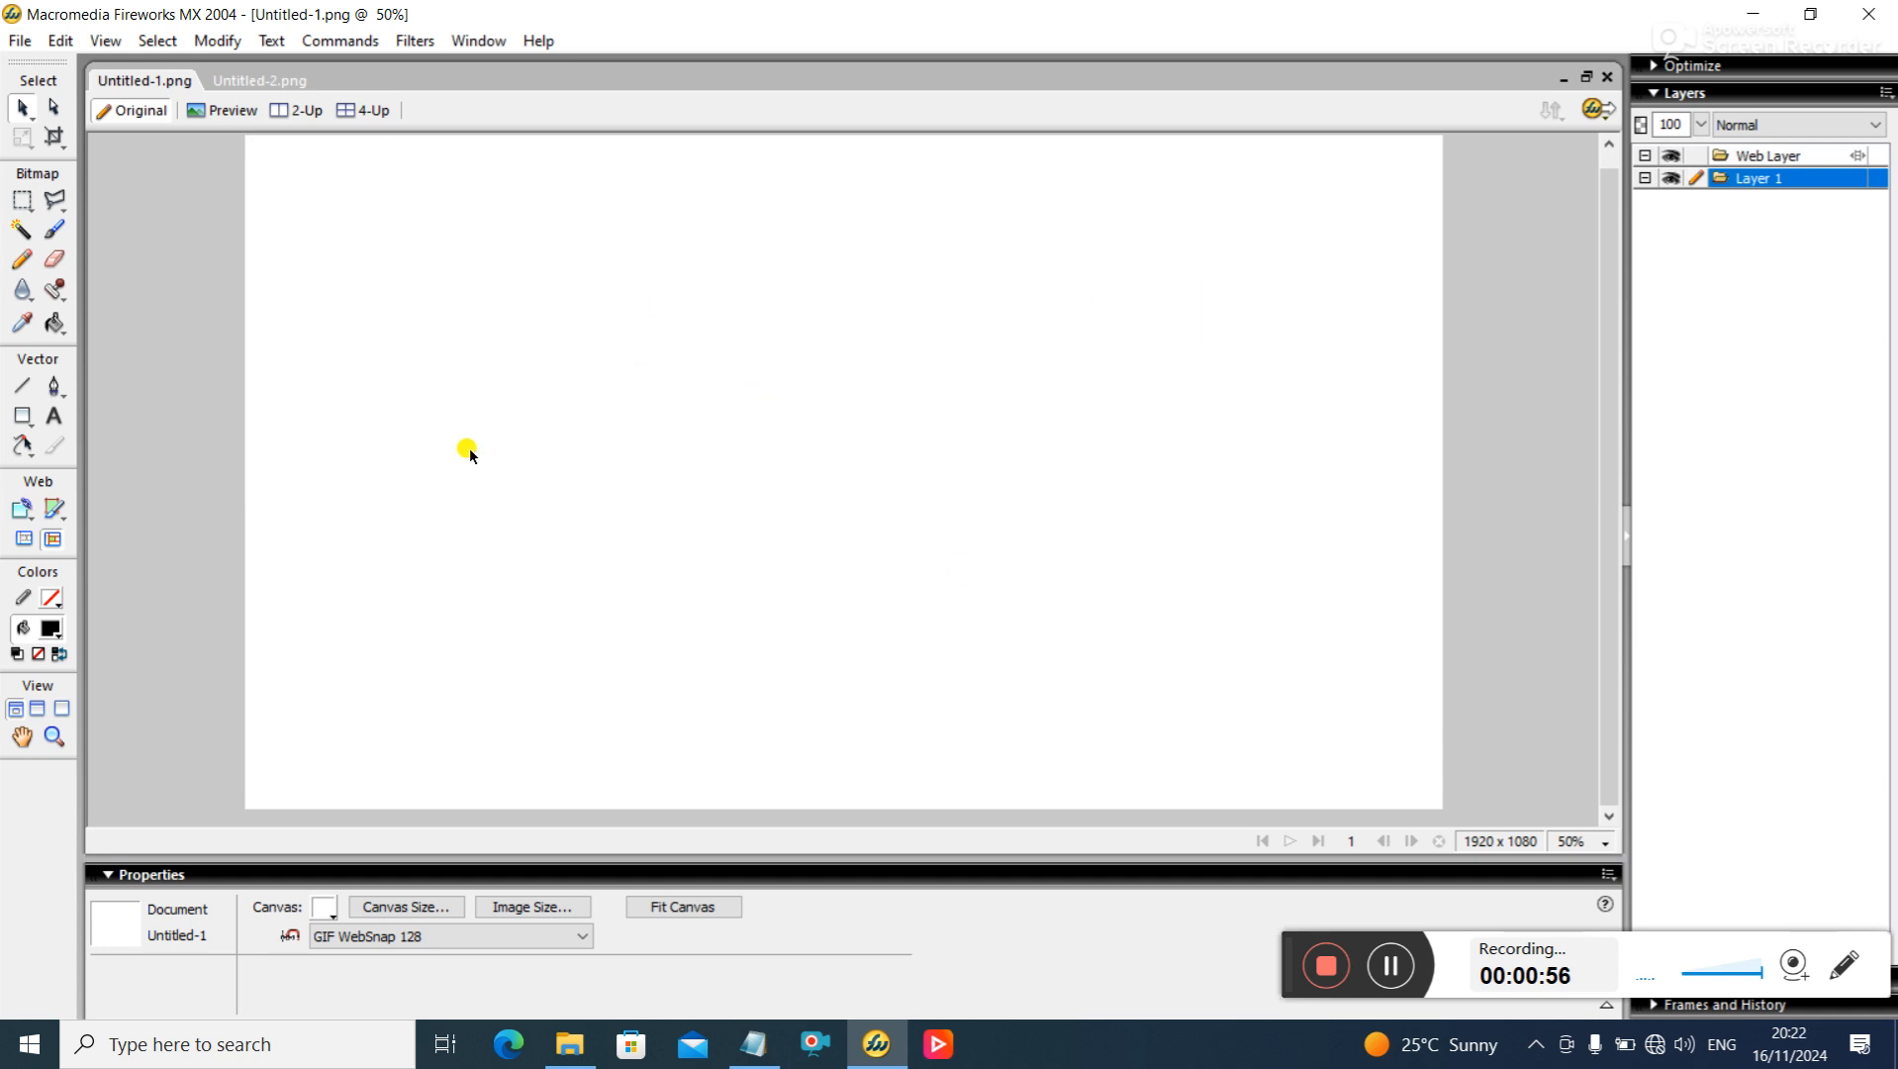
pyautogui.click(21, 41)
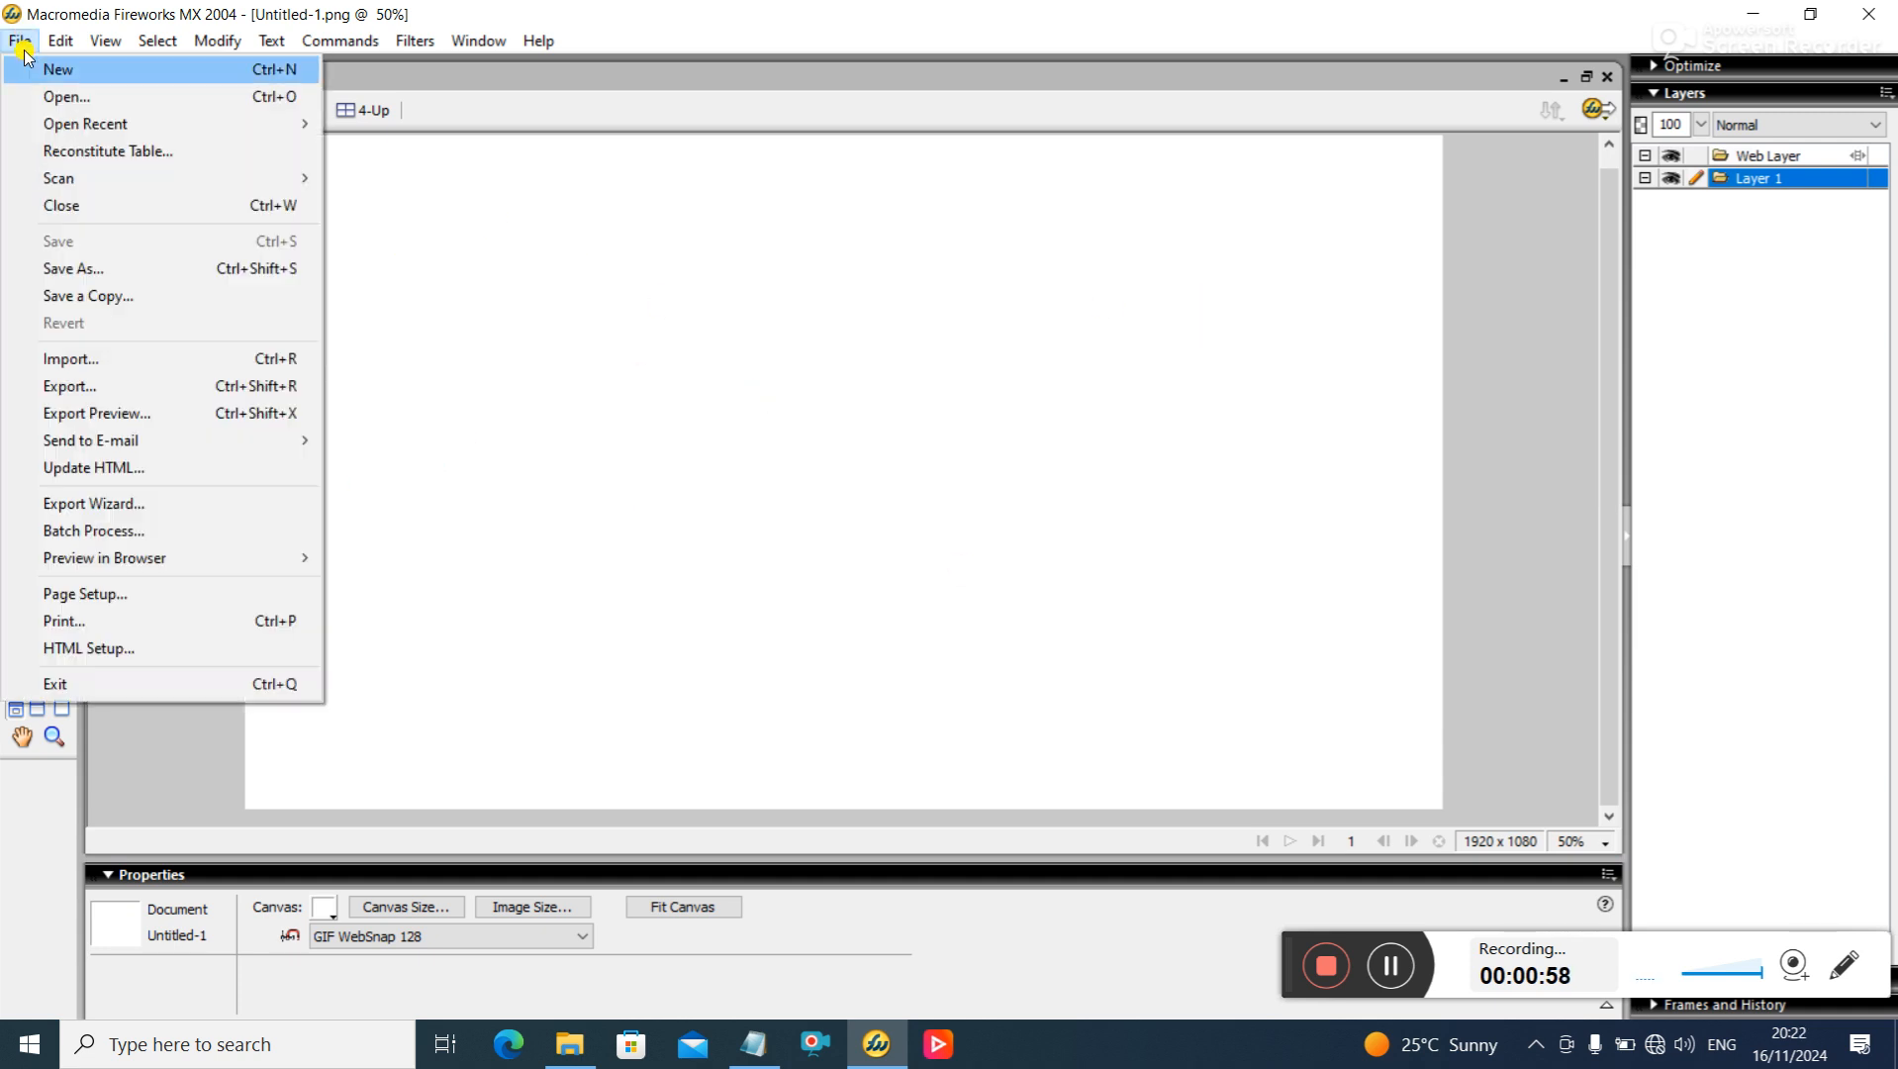
pyautogui.click(74, 358)
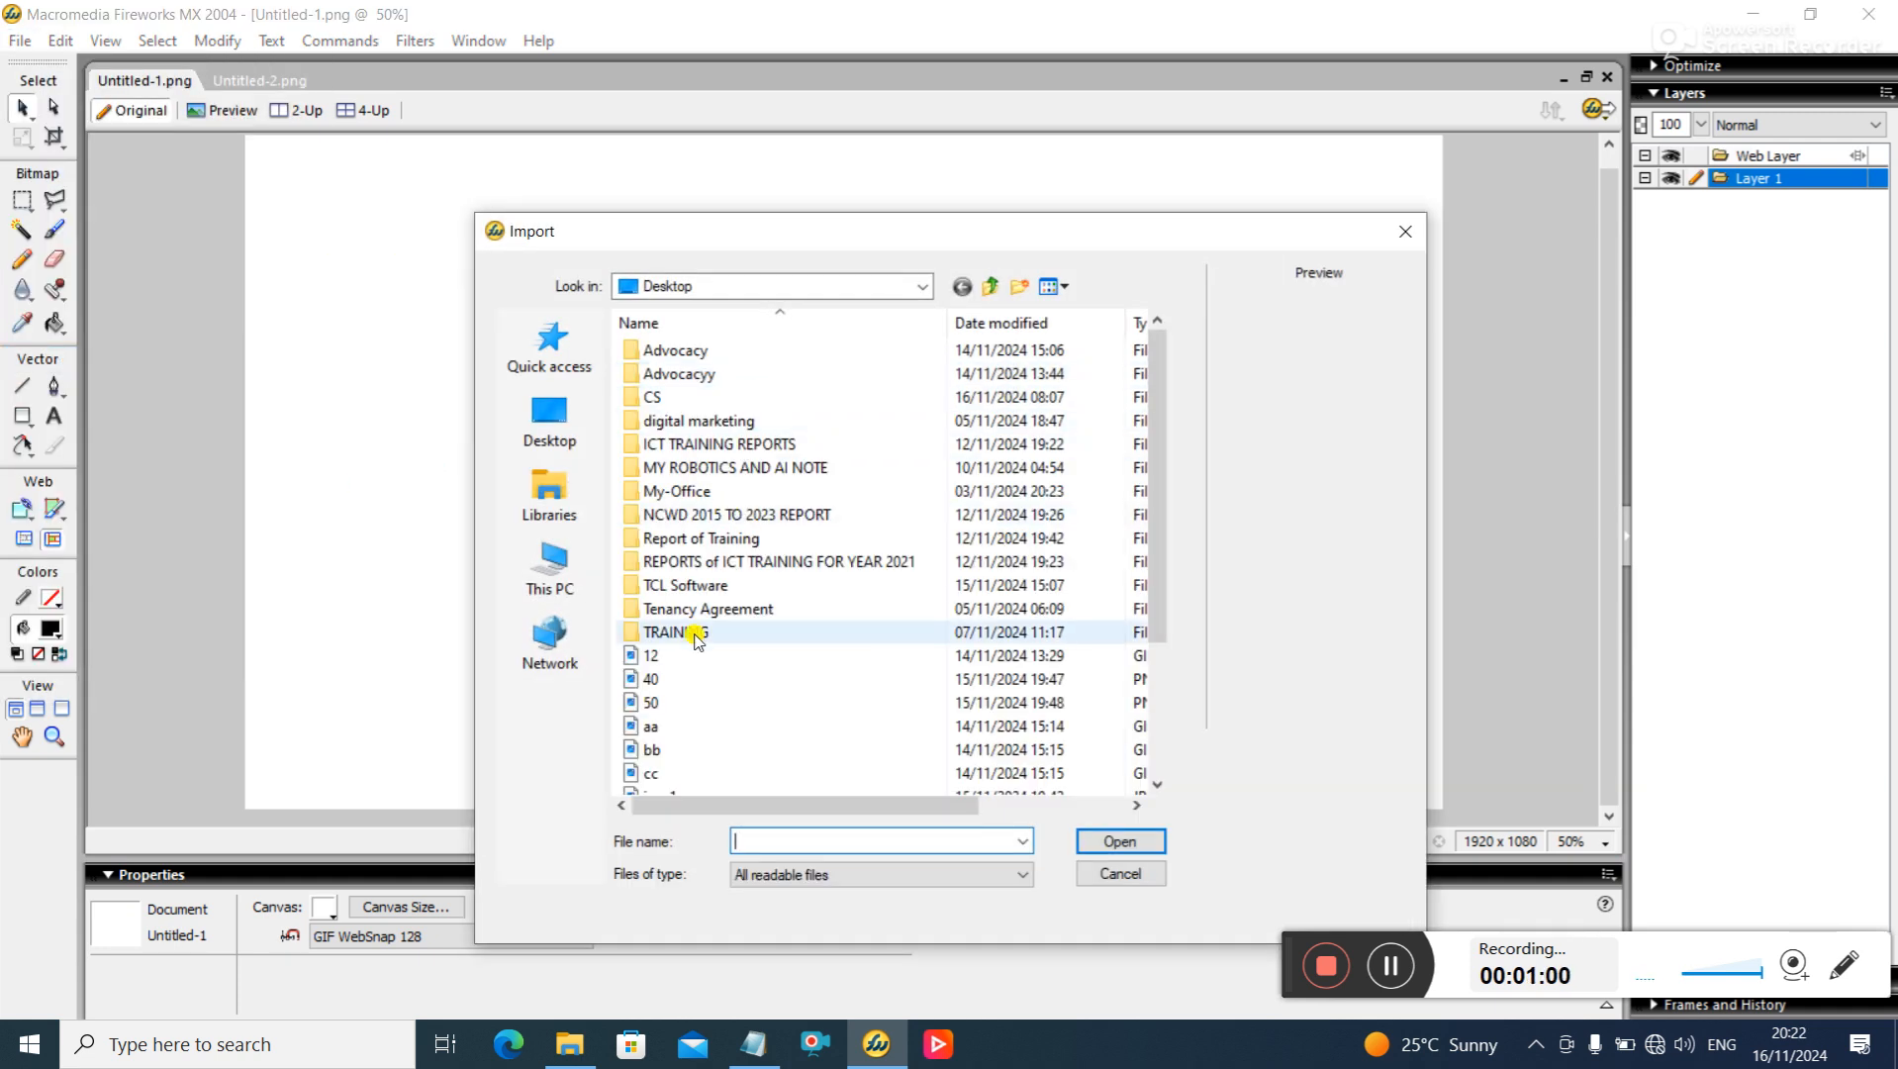
pyautogui.doubleClick(653, 683)
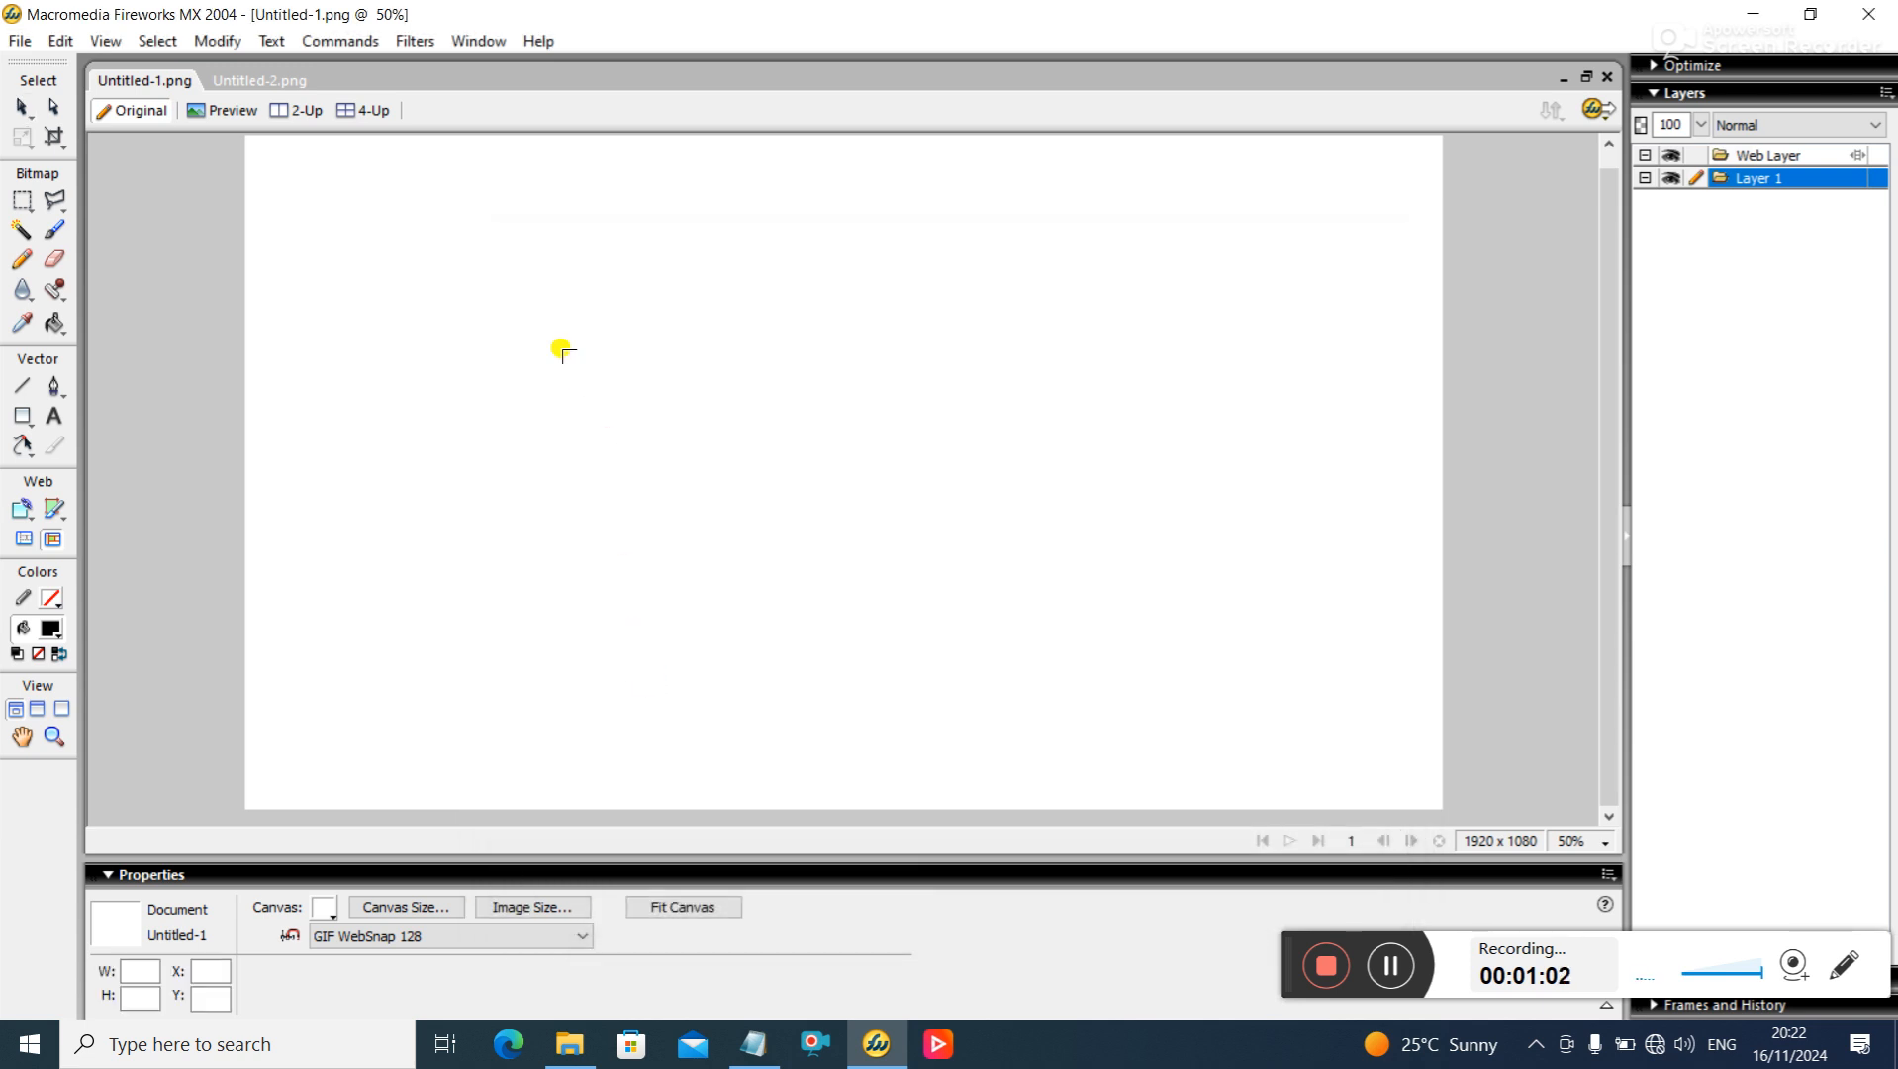
pyautogui.click(532, 216)
pyautogui.moveTo(809, 505); pyautogui.dragTo(992, 693)
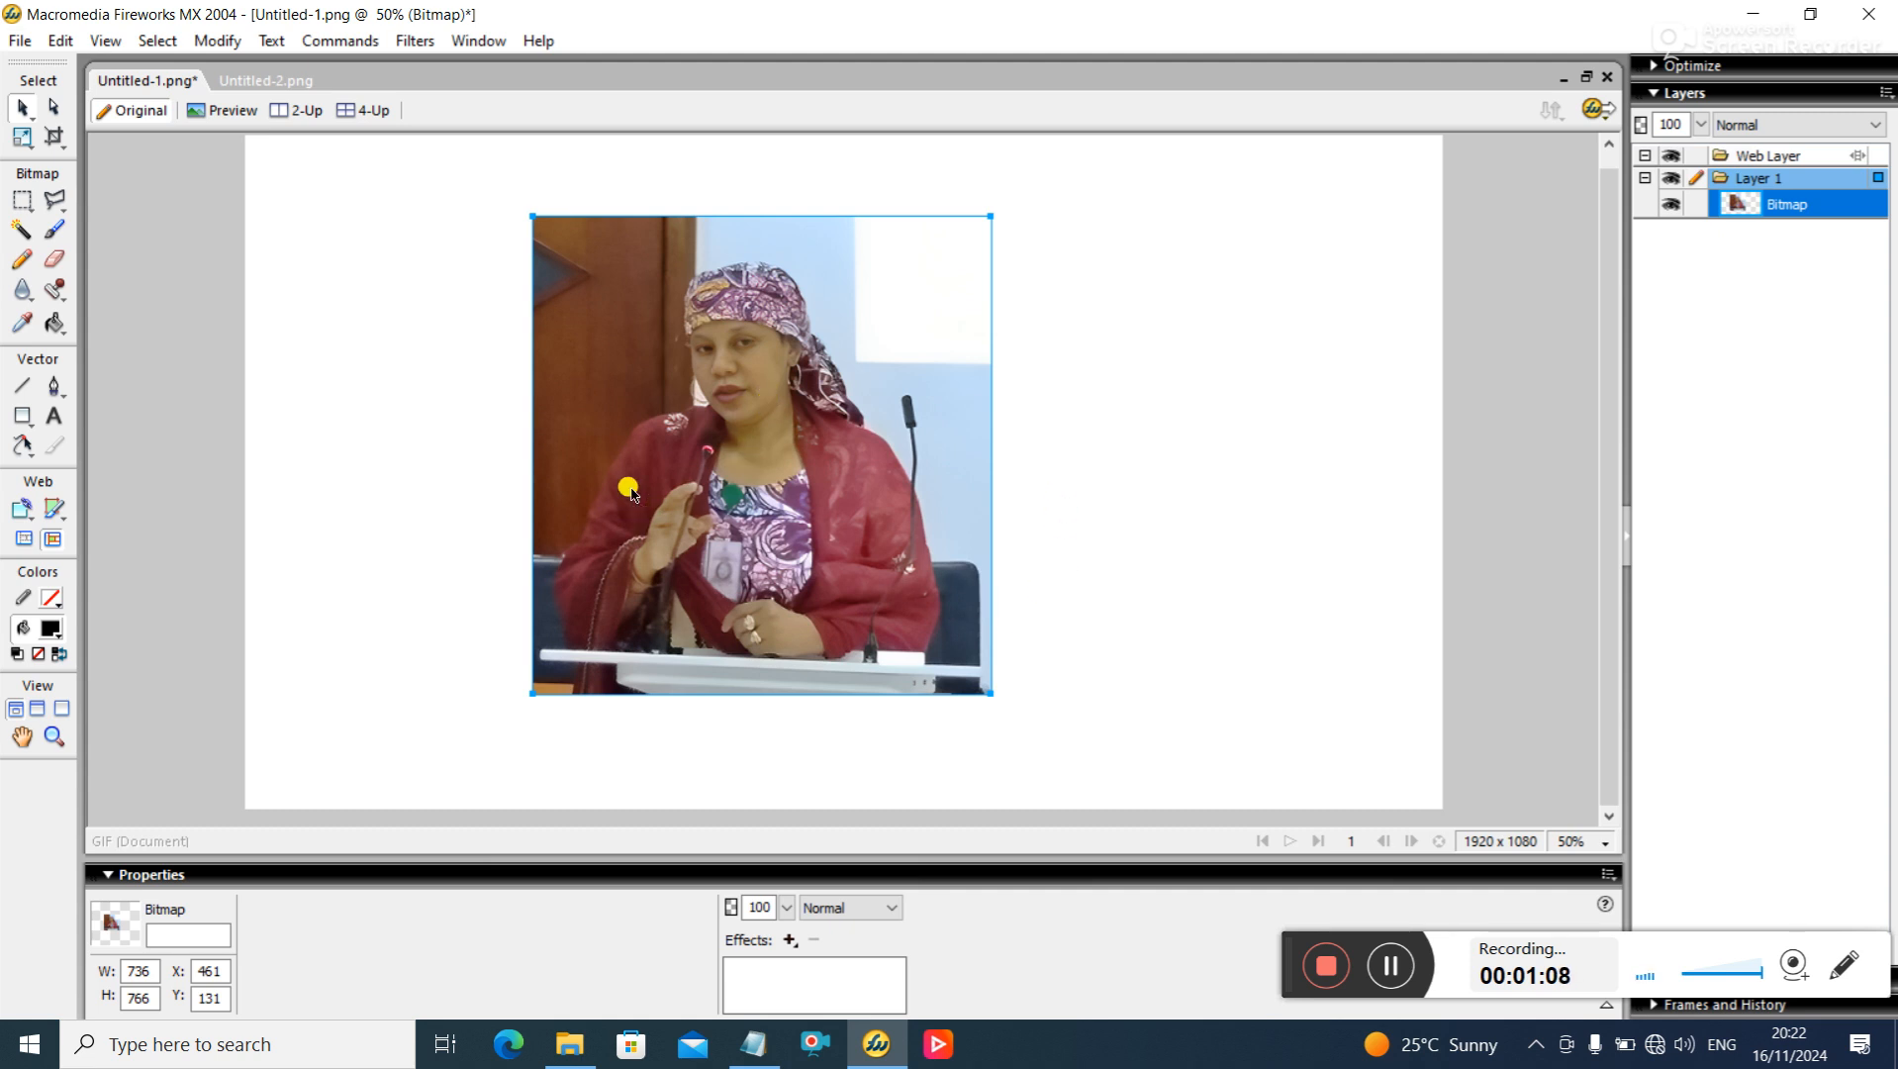
# - Crop the document closely around the imported photo, to about 736 × 780 pixels
pyautogui.click(53, 138)
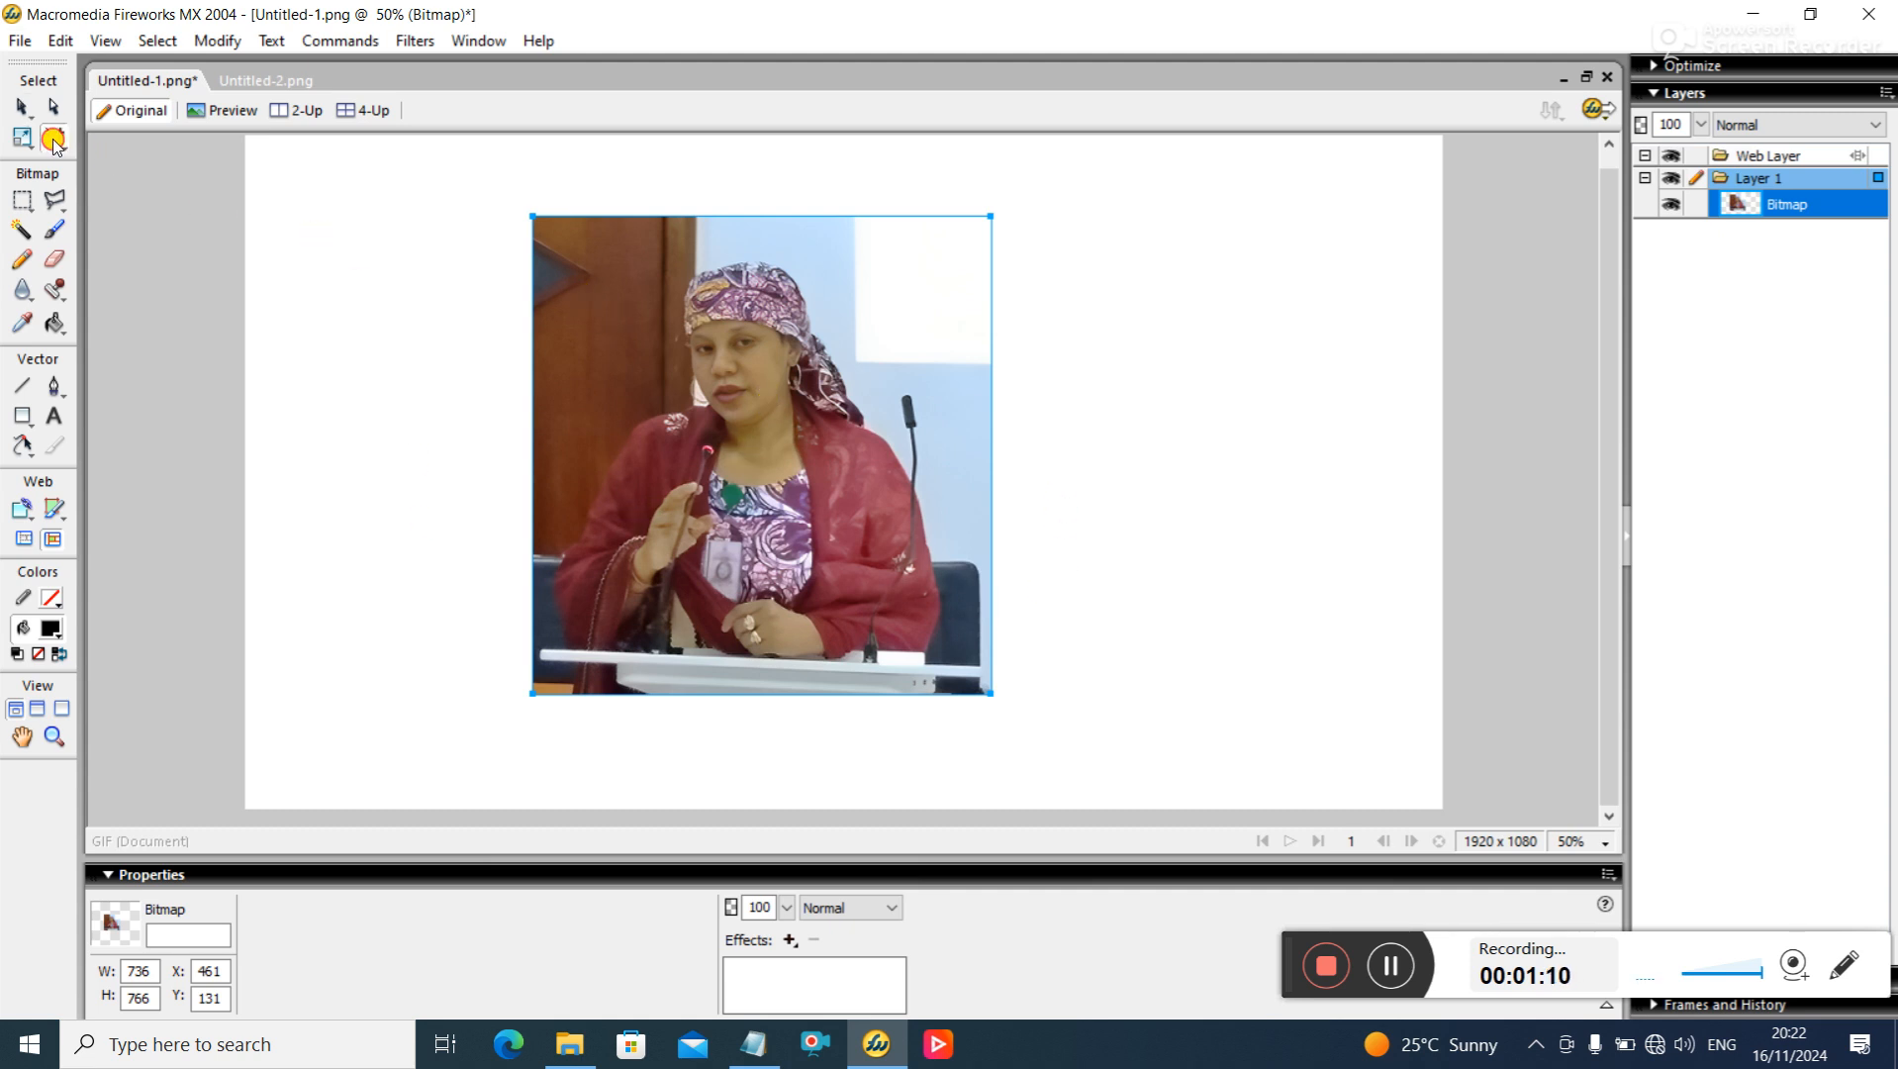
pyautogui.moveTo(531, 213); pyautogui.dragTo(990, 698)
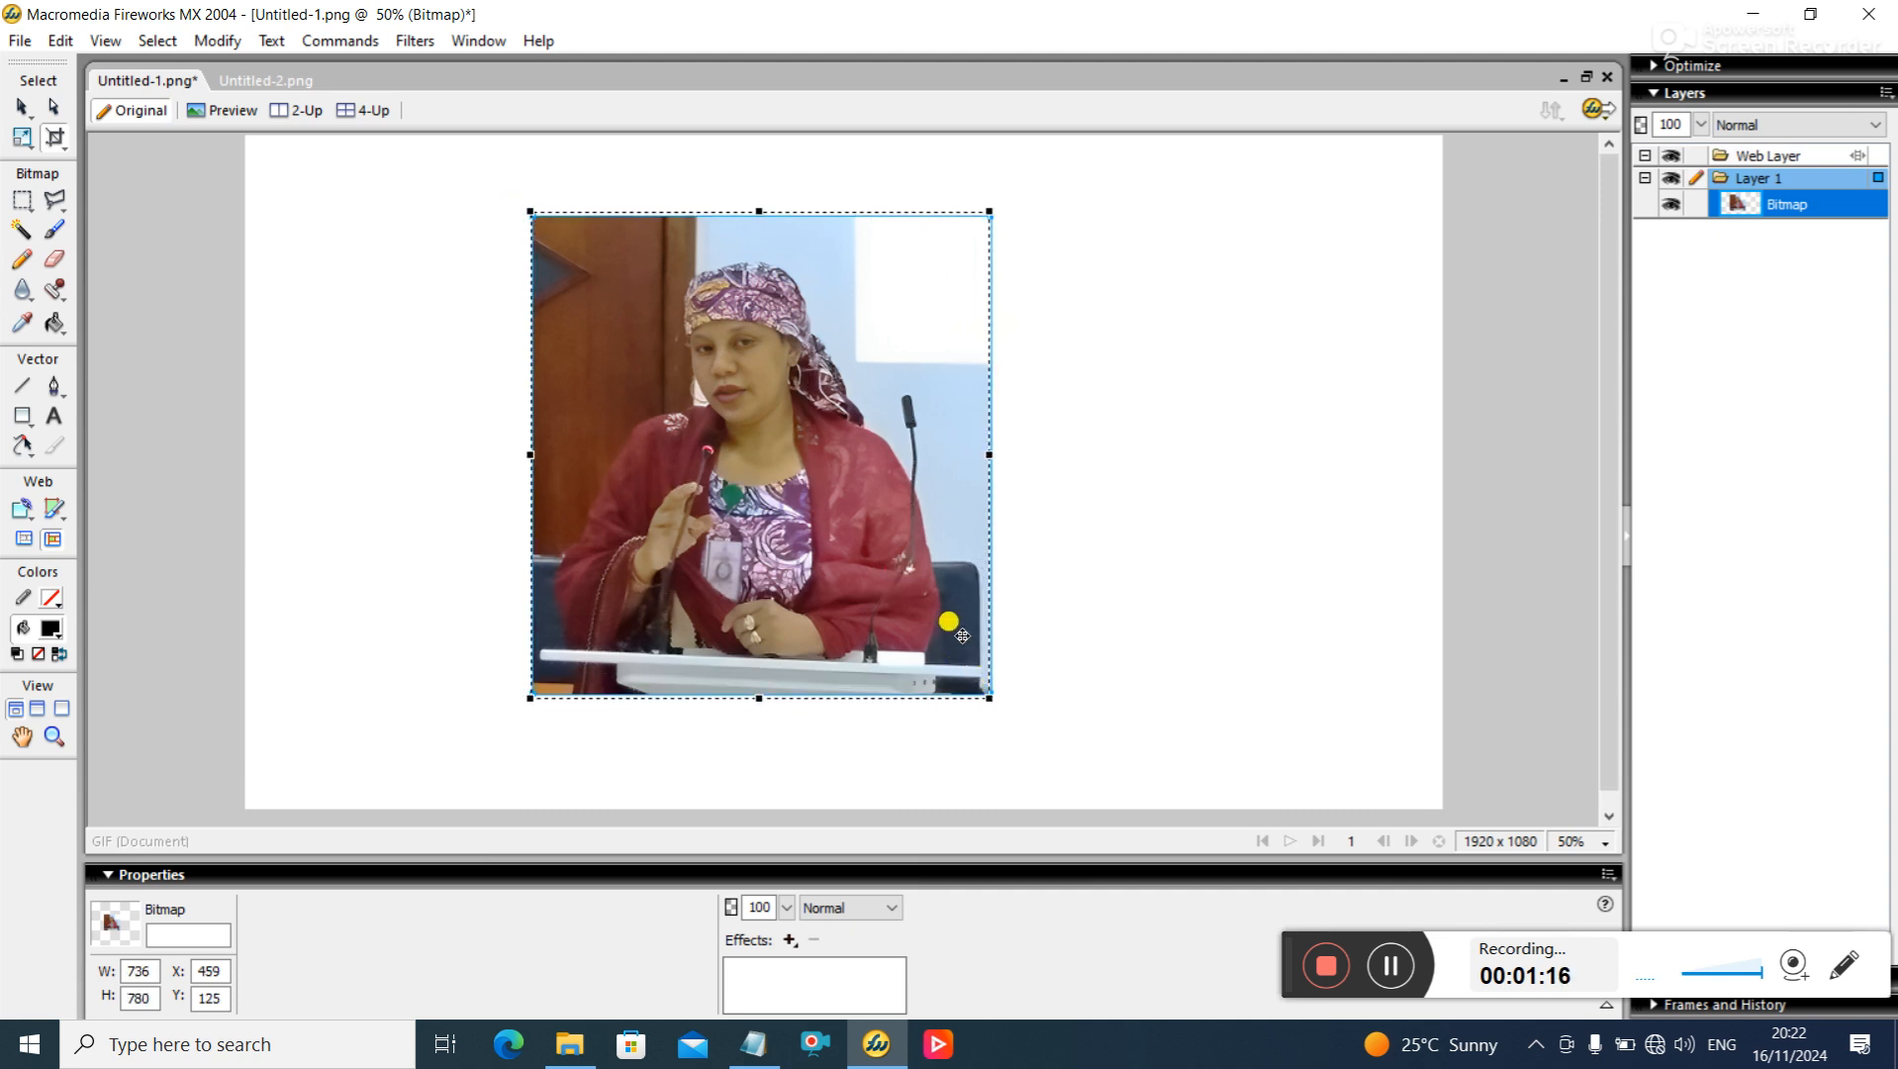
pyautogui.doubleClick(962, 635)
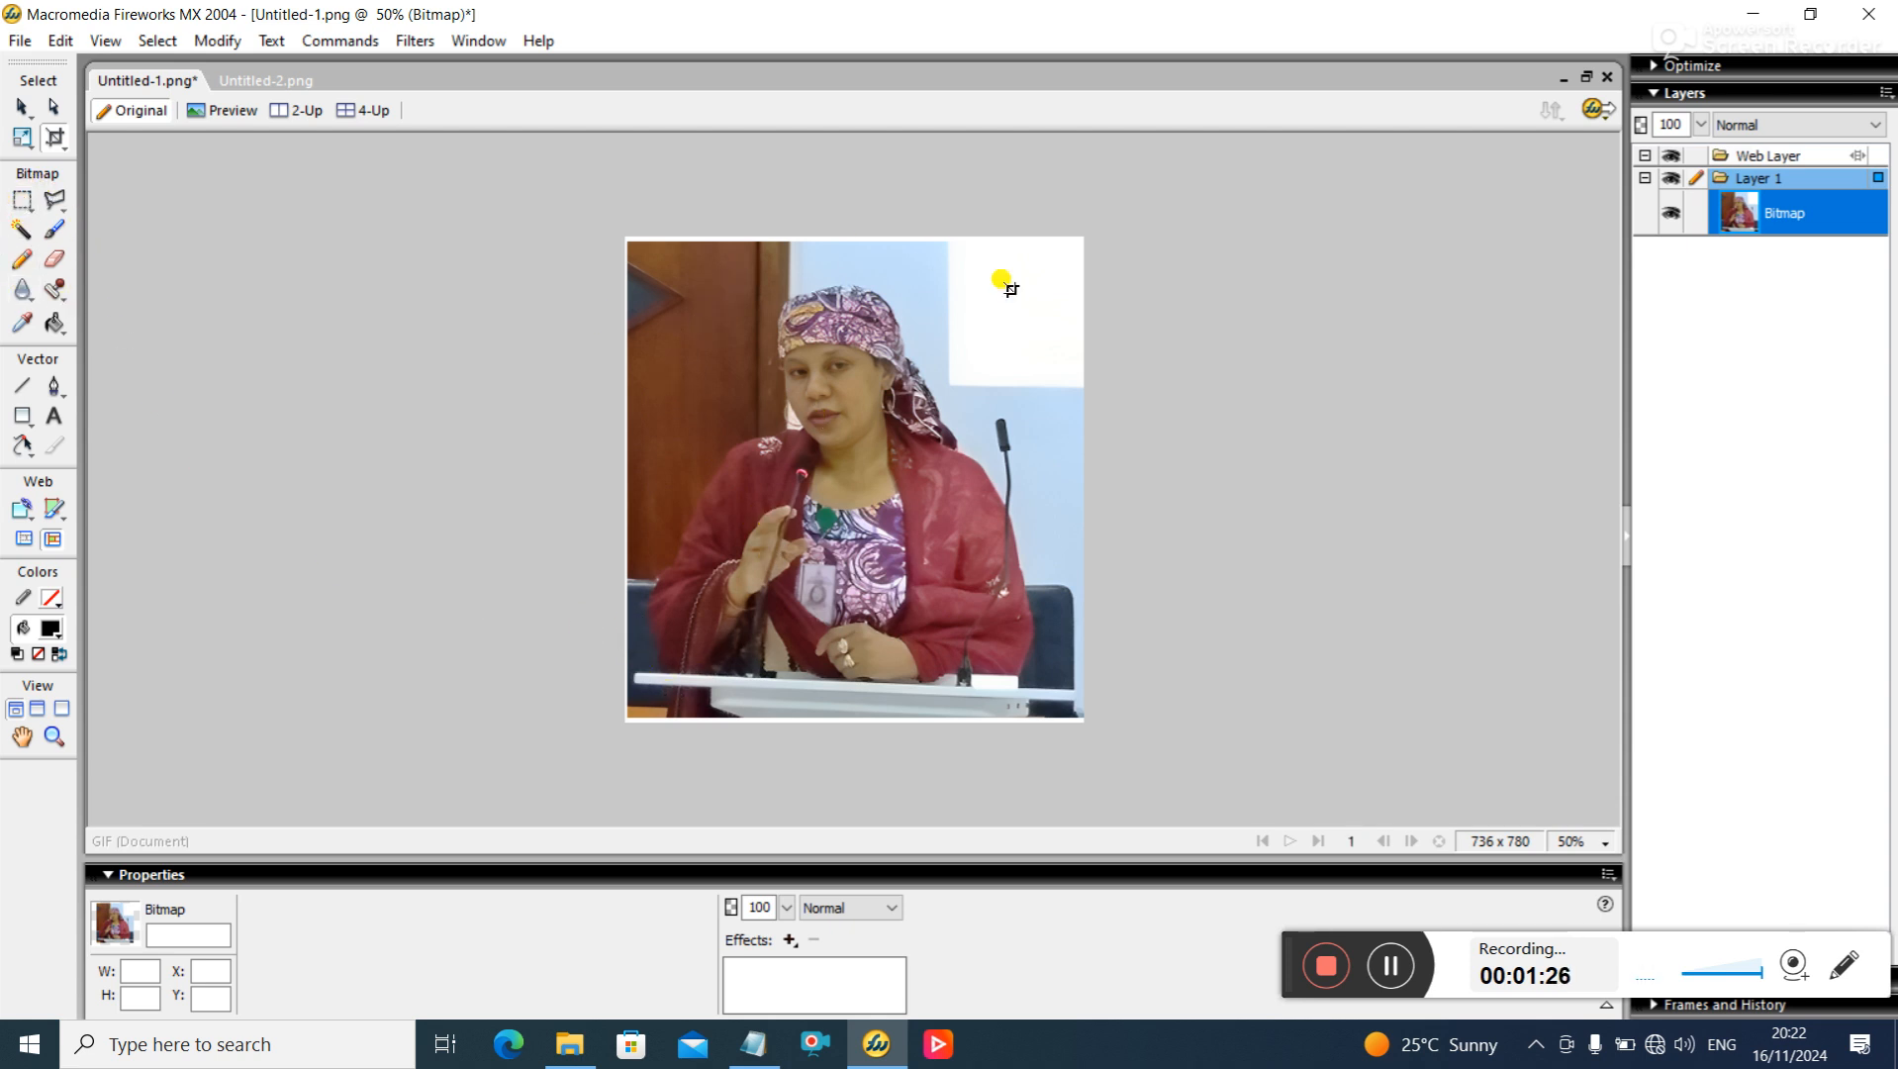
# - Try to delete the brown door area behind the woman with the Magic Wand at tolerance 32 and a hard edge
pyautogui.click(18, 233)
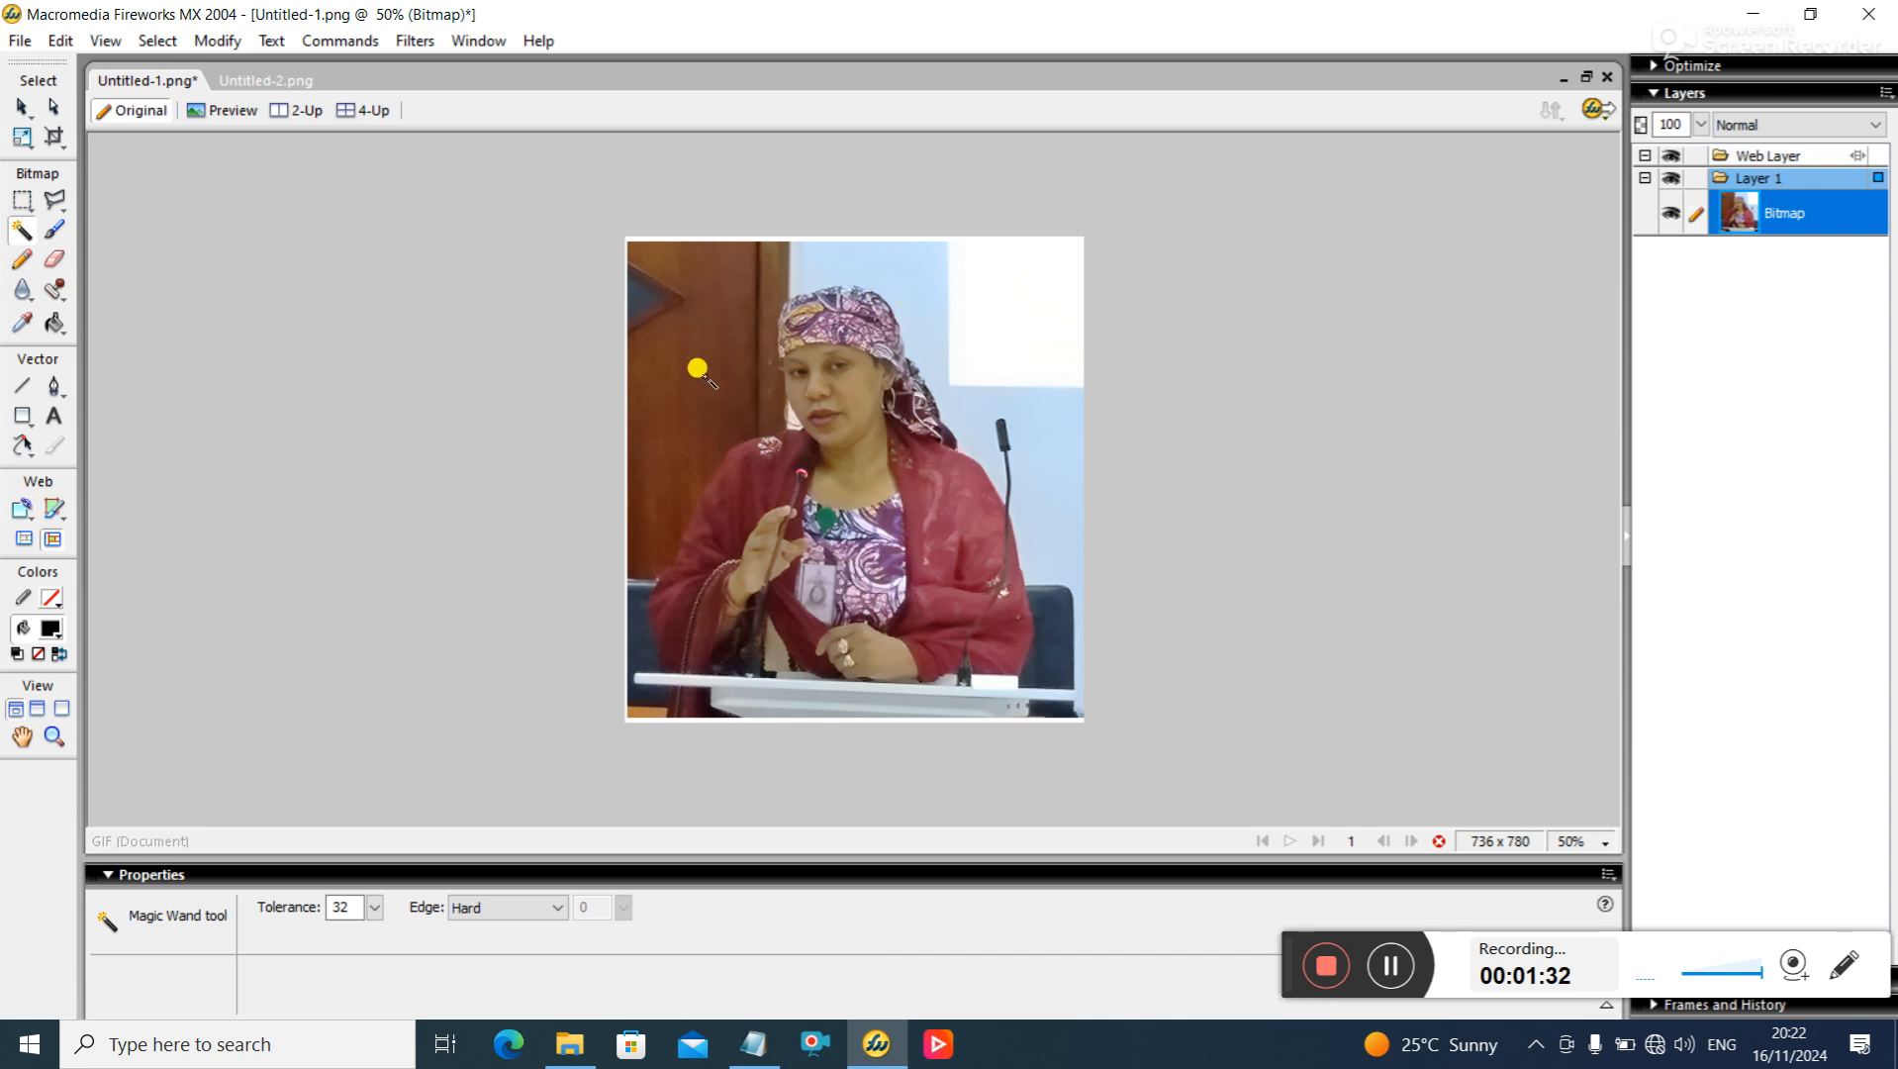
pyautogui.click(681, 317)
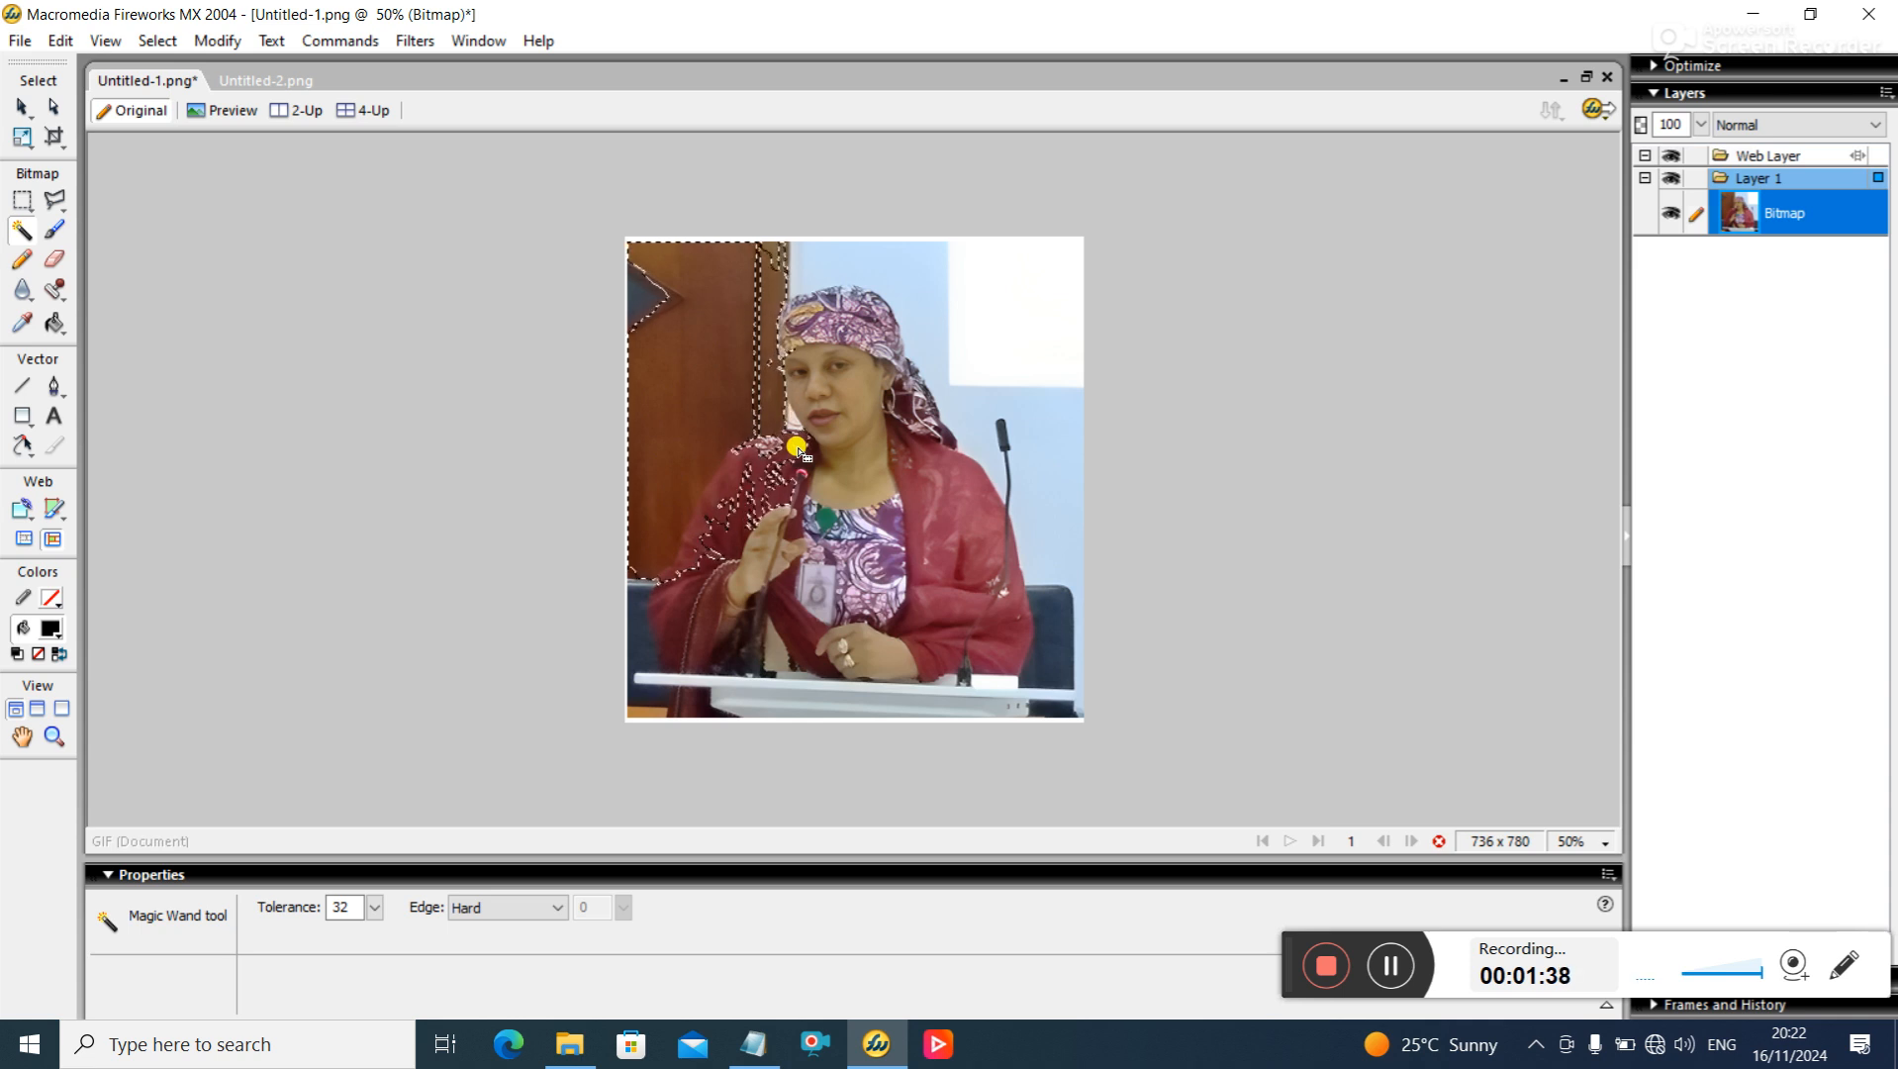
pyautogui.press('Delete')
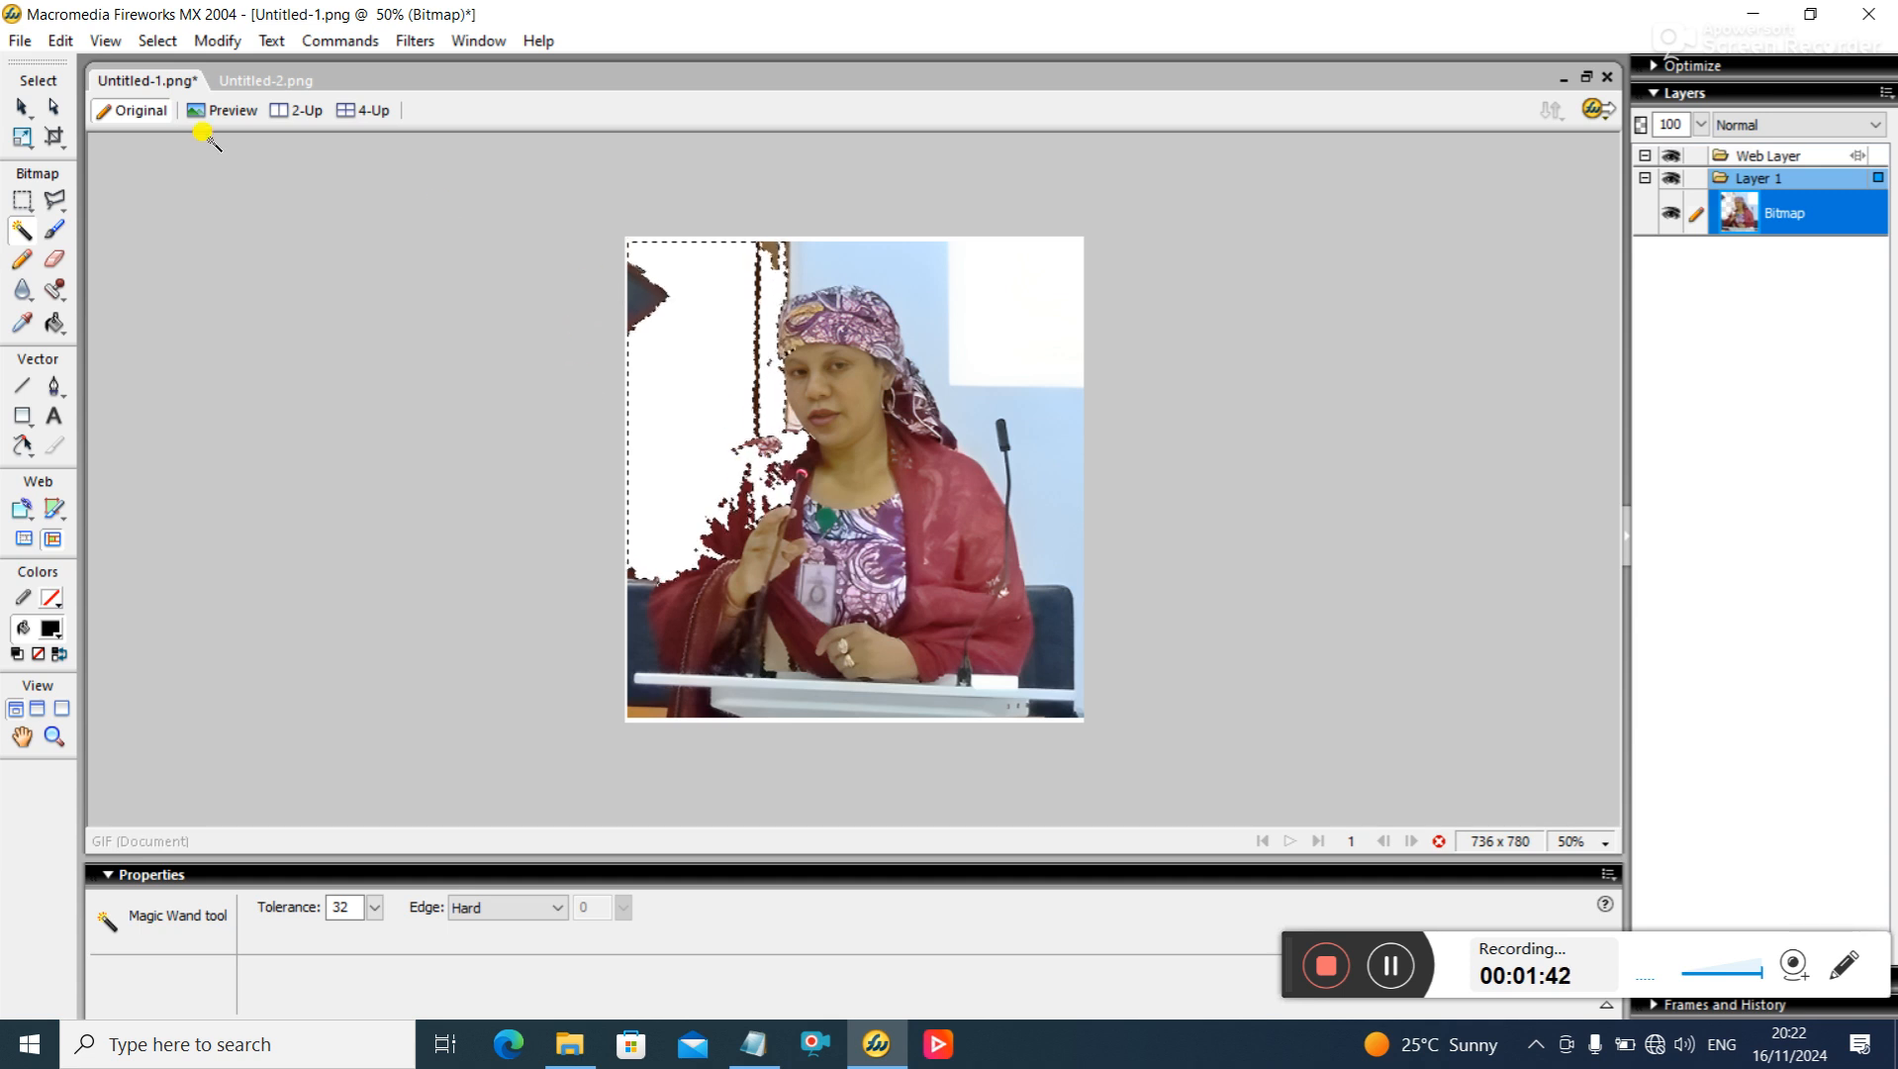
# - Undo the deletion of the door area and drop the Magic Wand selection
pyautogui.click(74, 45)
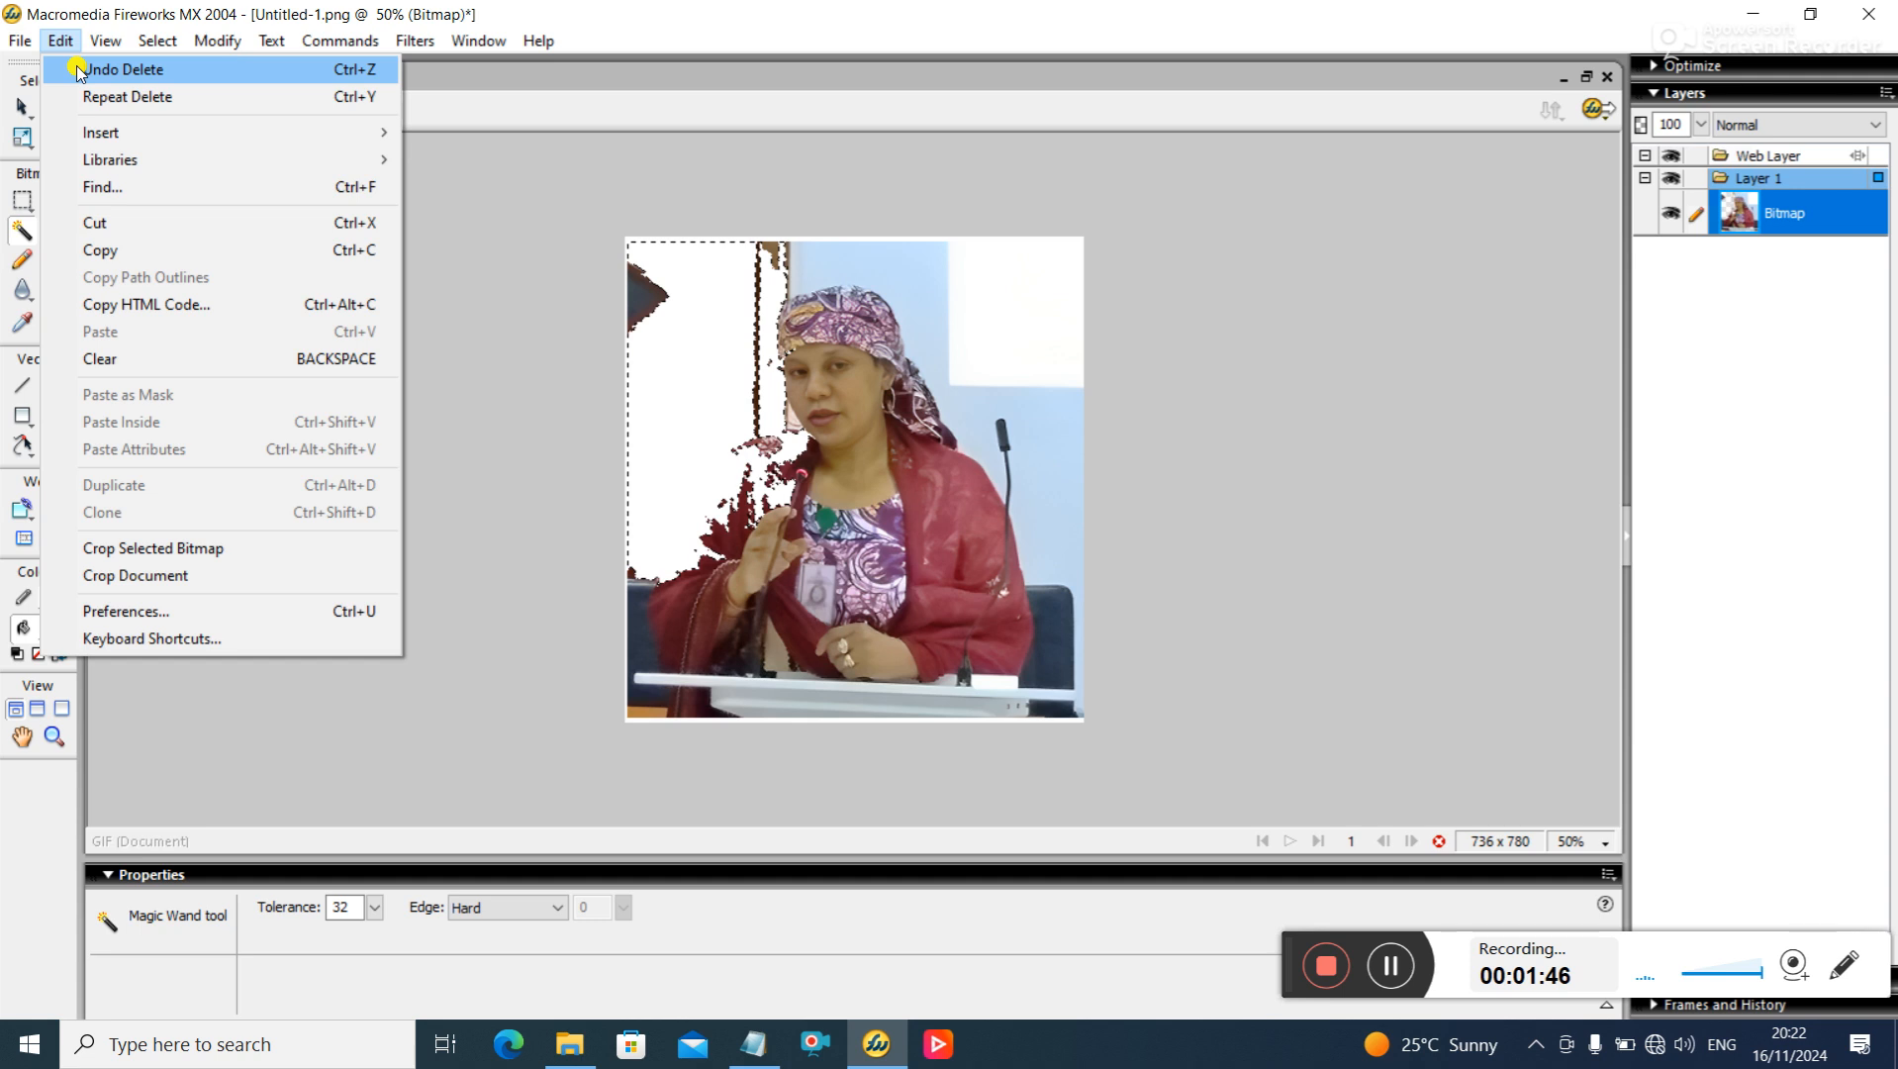
pyautogui.click(77, 71)
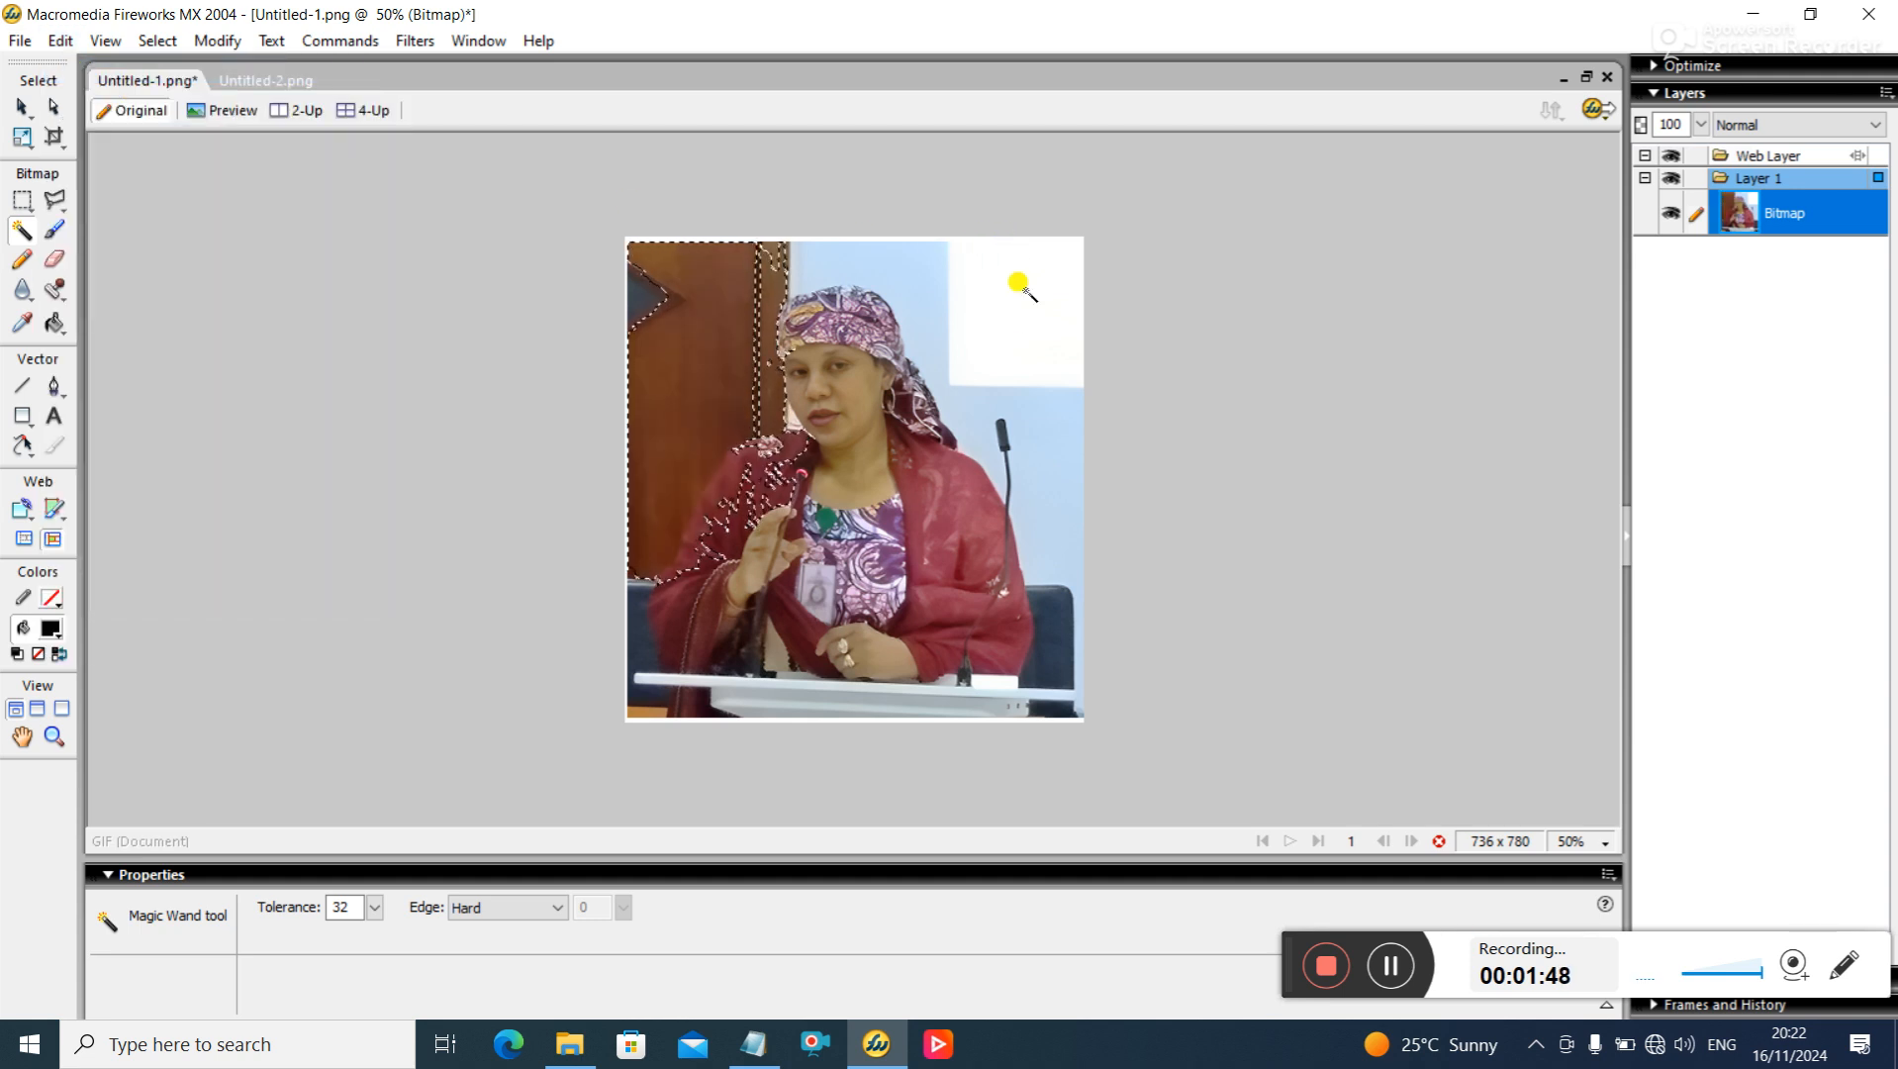
pyautogui.press('v')
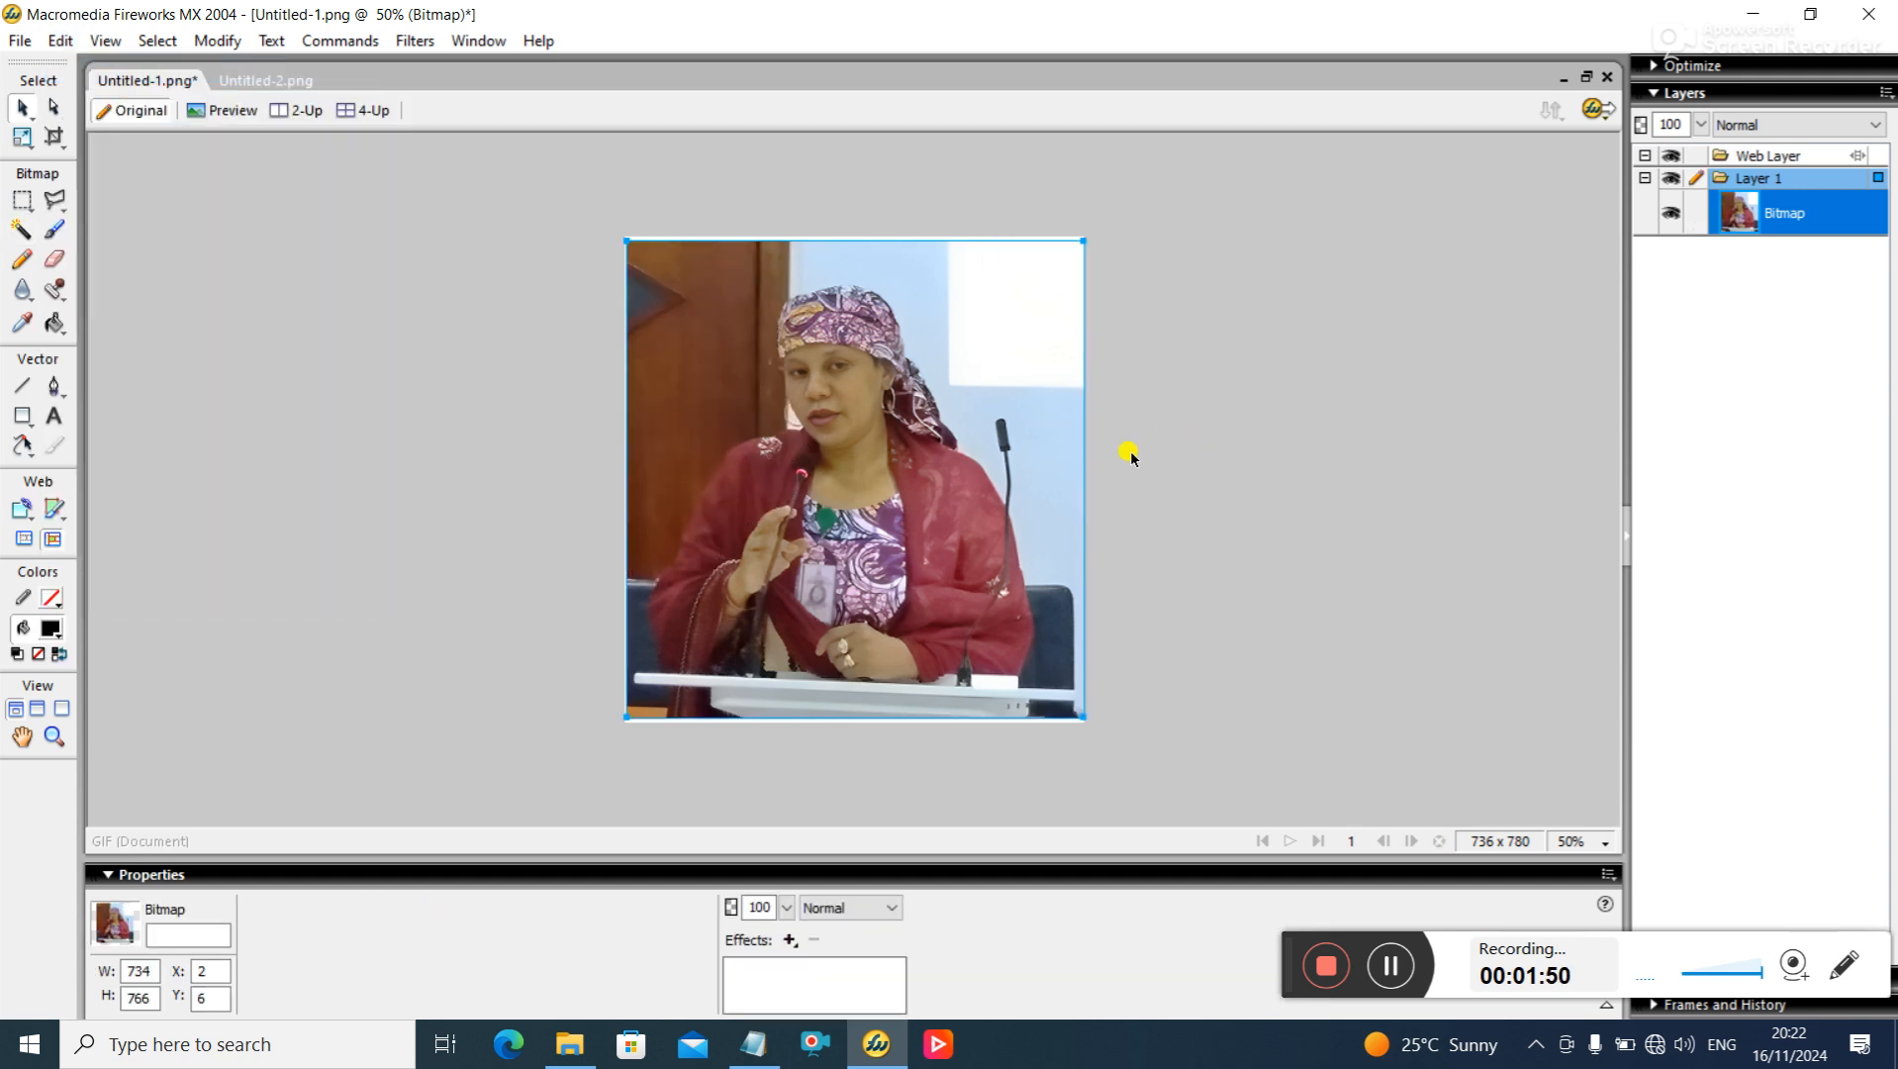
# - Trace the background above the chairs and around the woman's shoulders and head with the Polygon Lasso tool, delete it and deselect
pyautogui.click(59, 203)
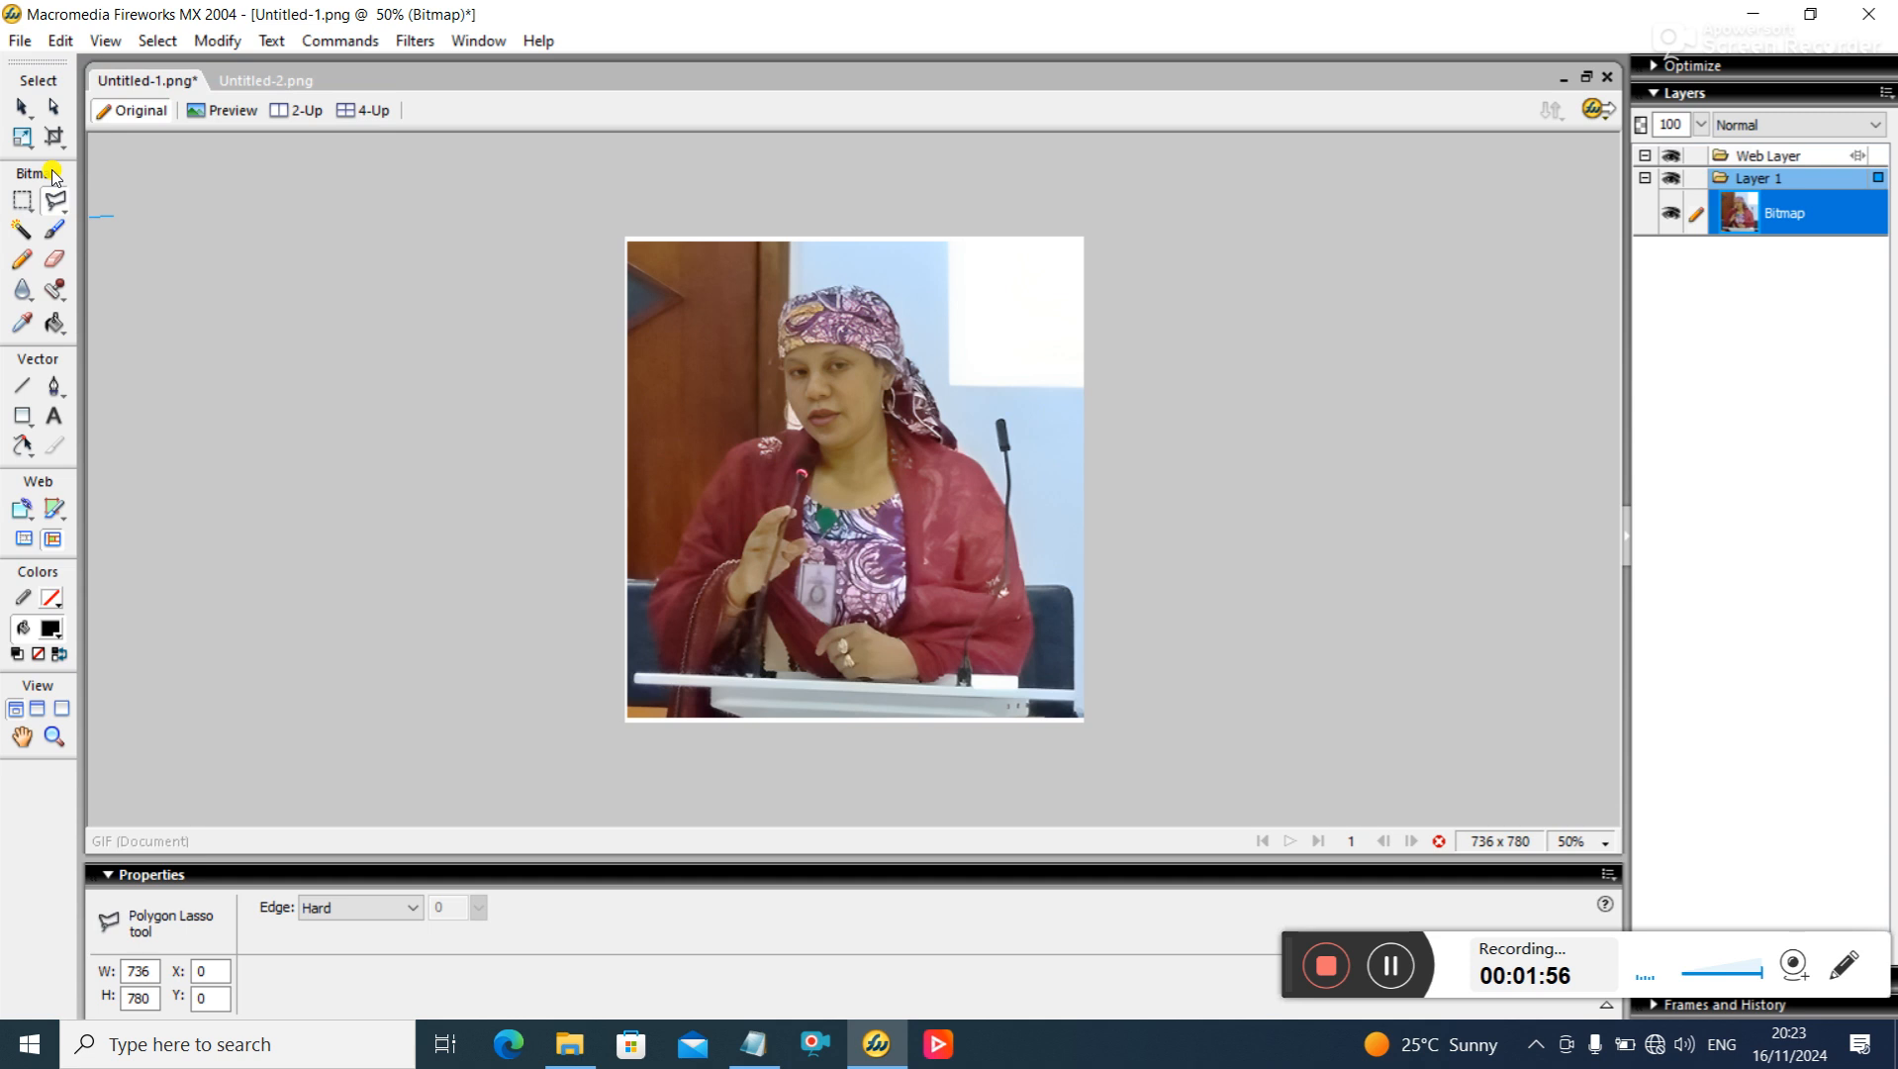
pyautogui.click(61, 109)
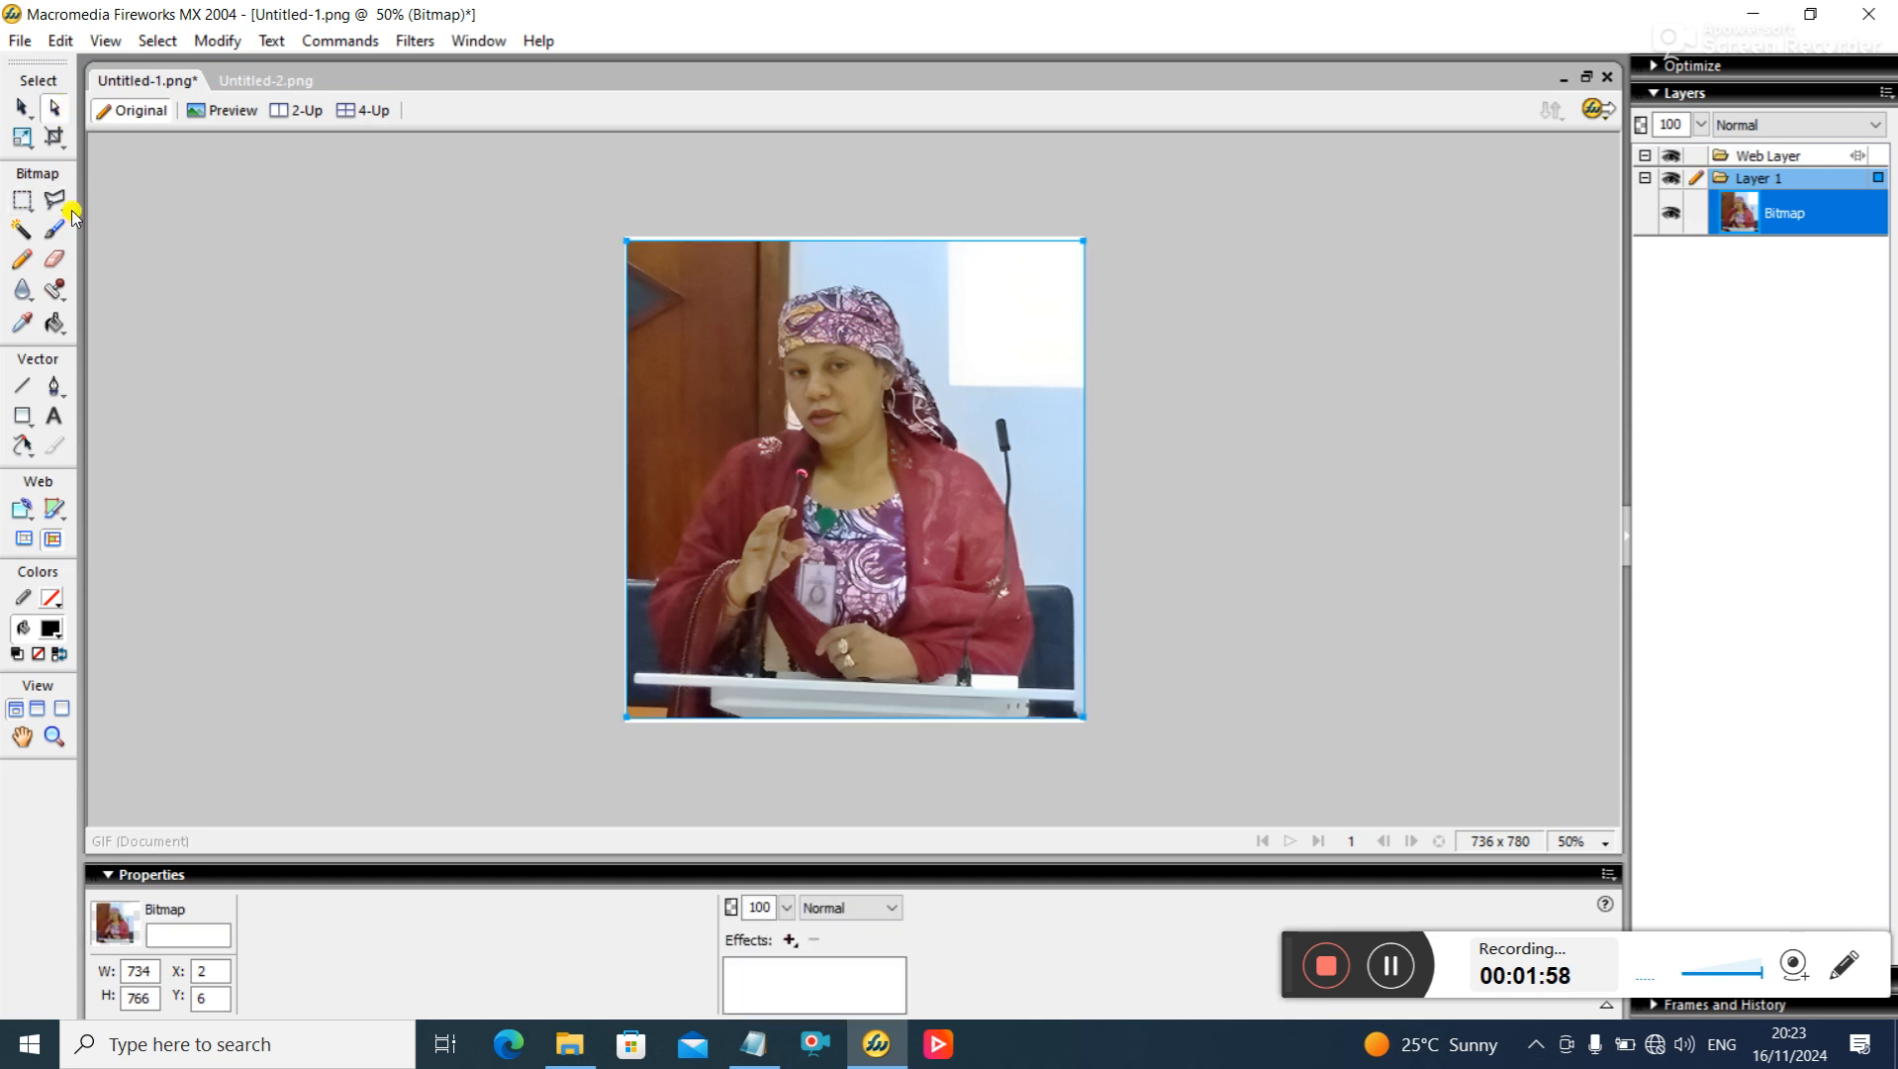
pyautogui.click(66, 206)
pyautogui.click(66, 211)
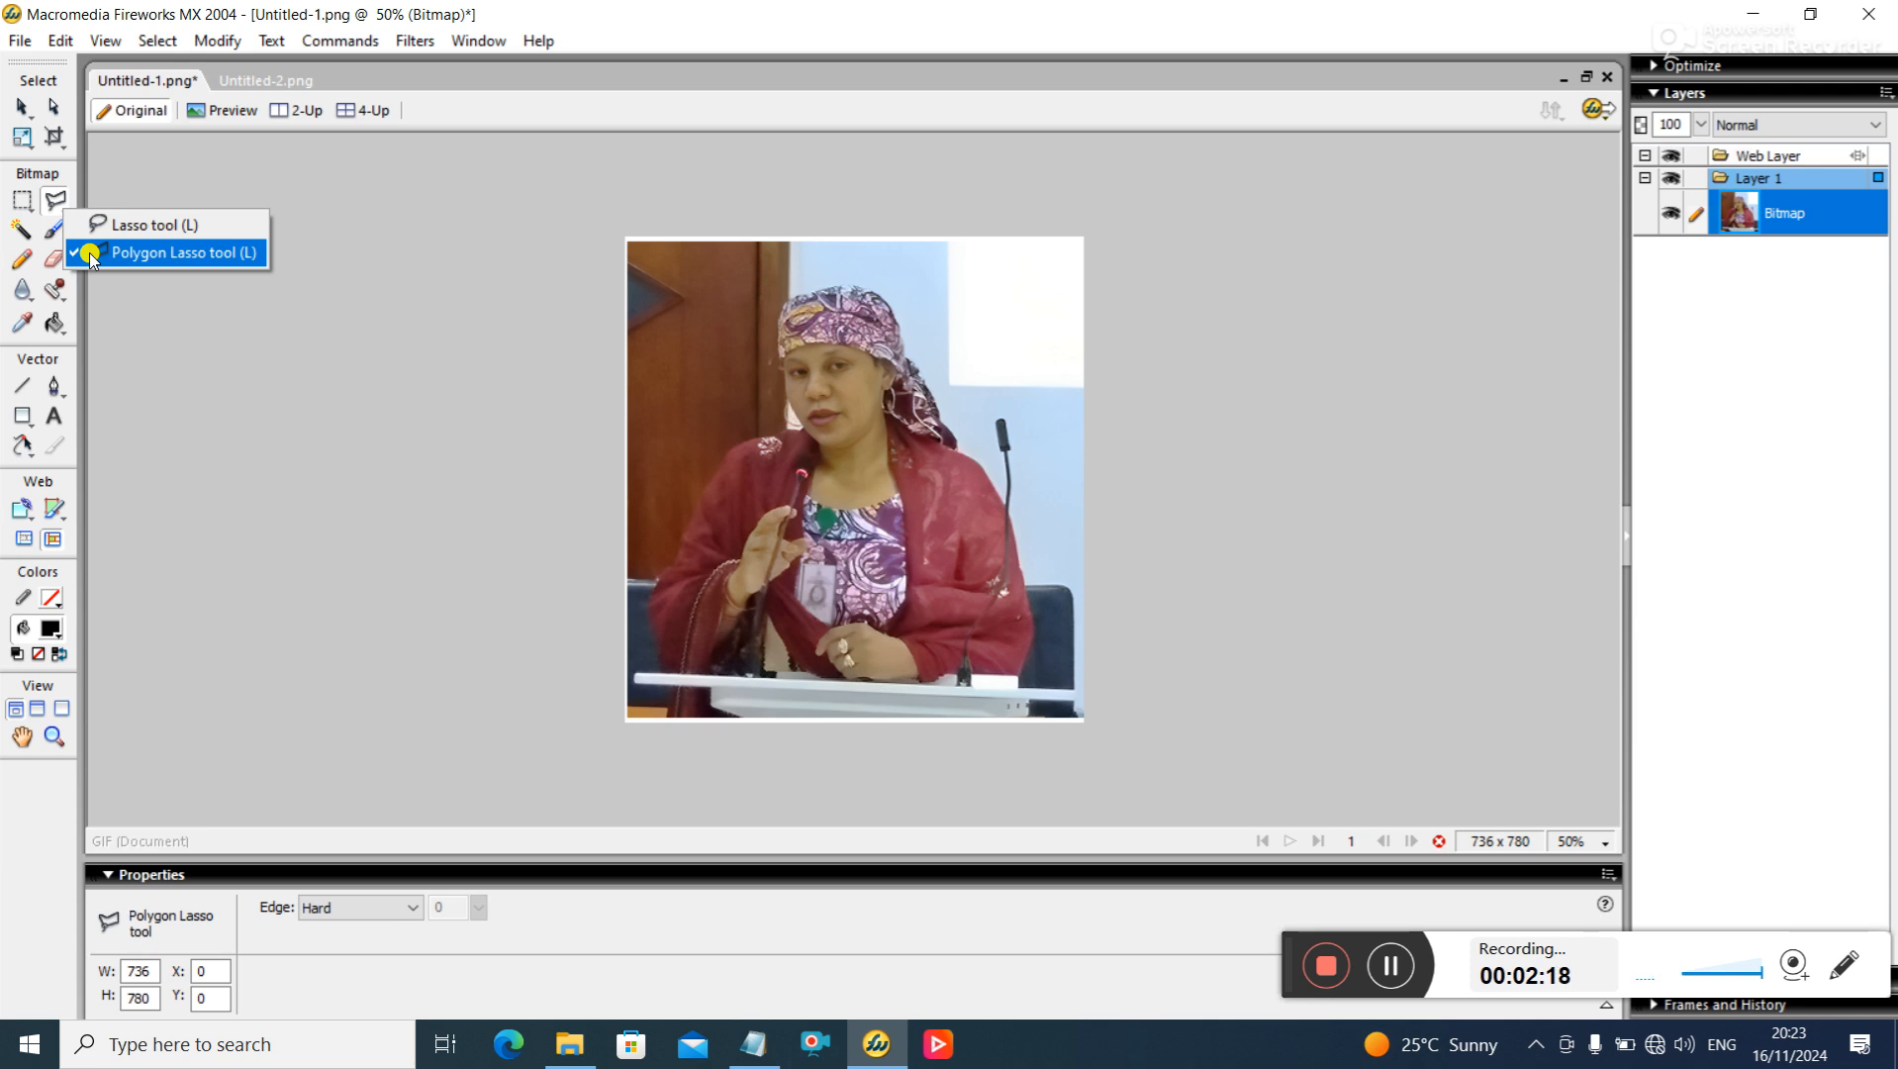
pyautogui.click(95, 255)
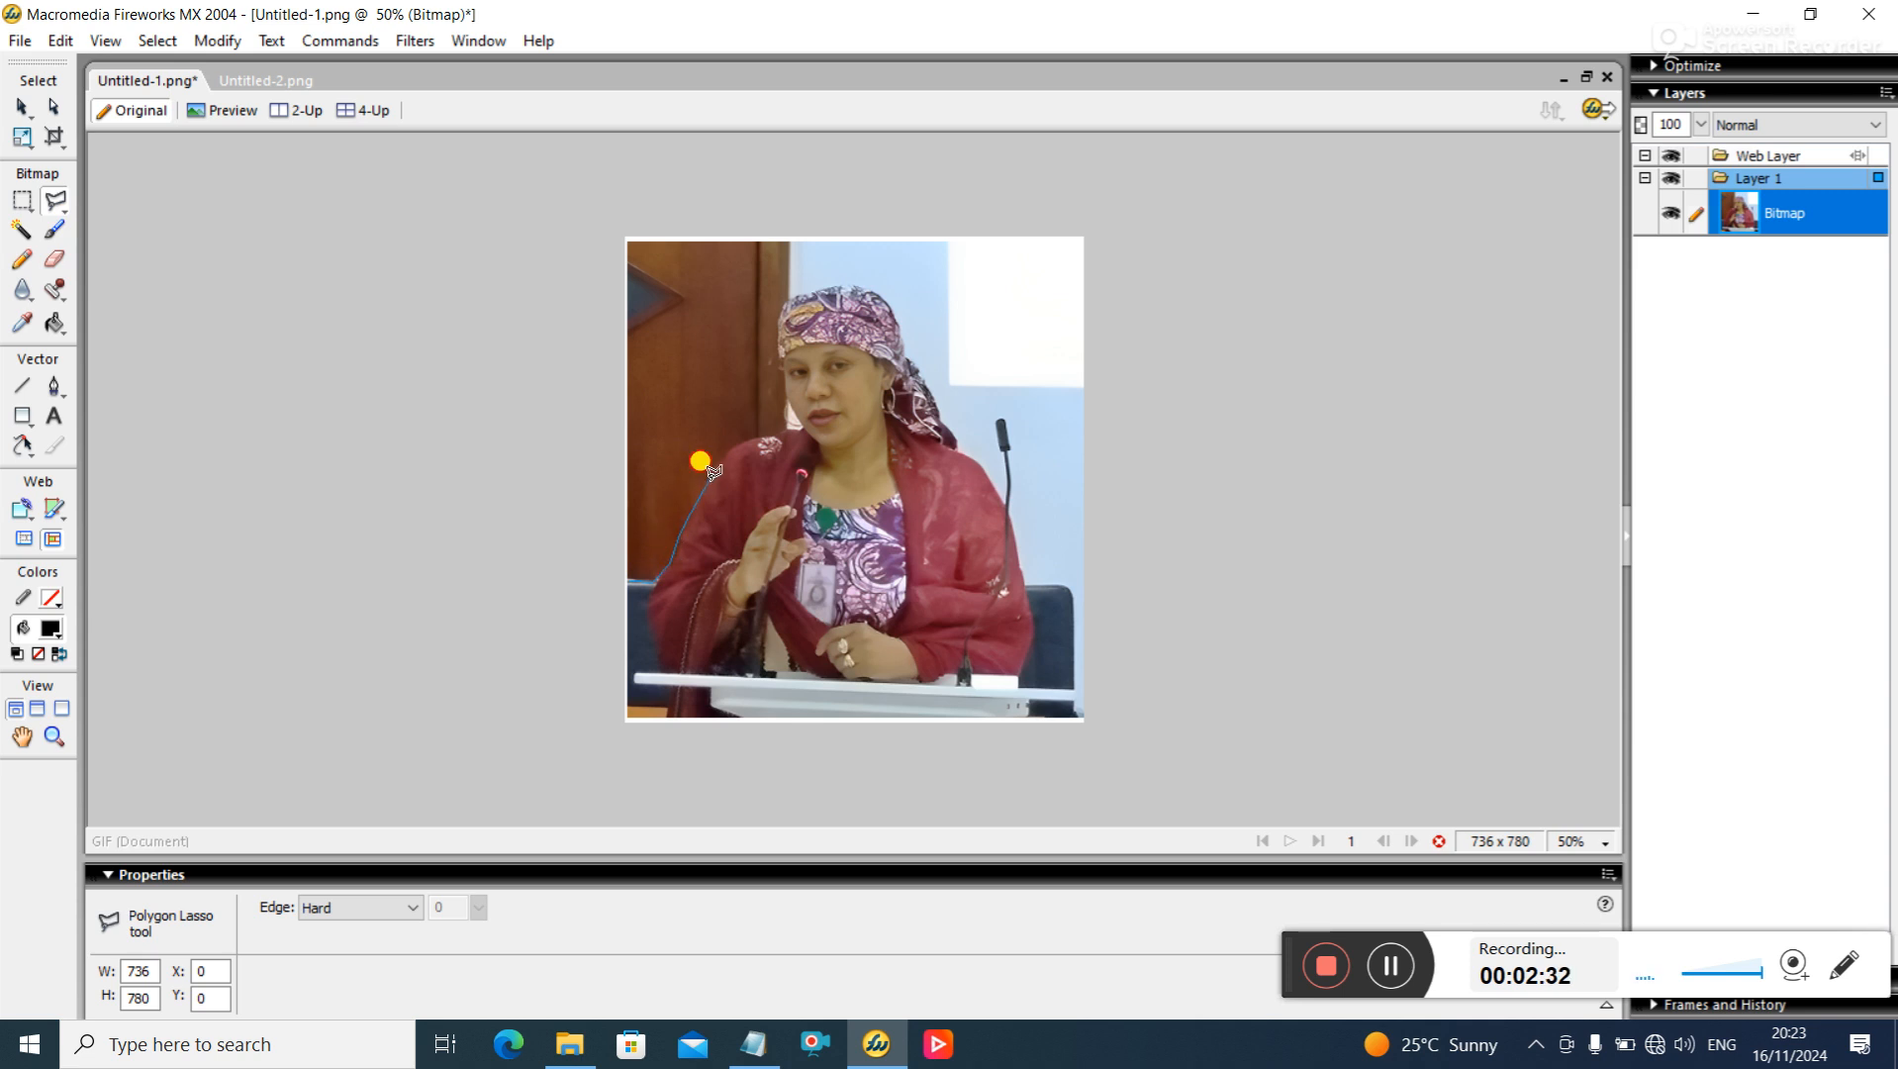
pyautogui.click(725, 452)
pyautogui.click(756, 433)
pyautogui.click(977, 450)
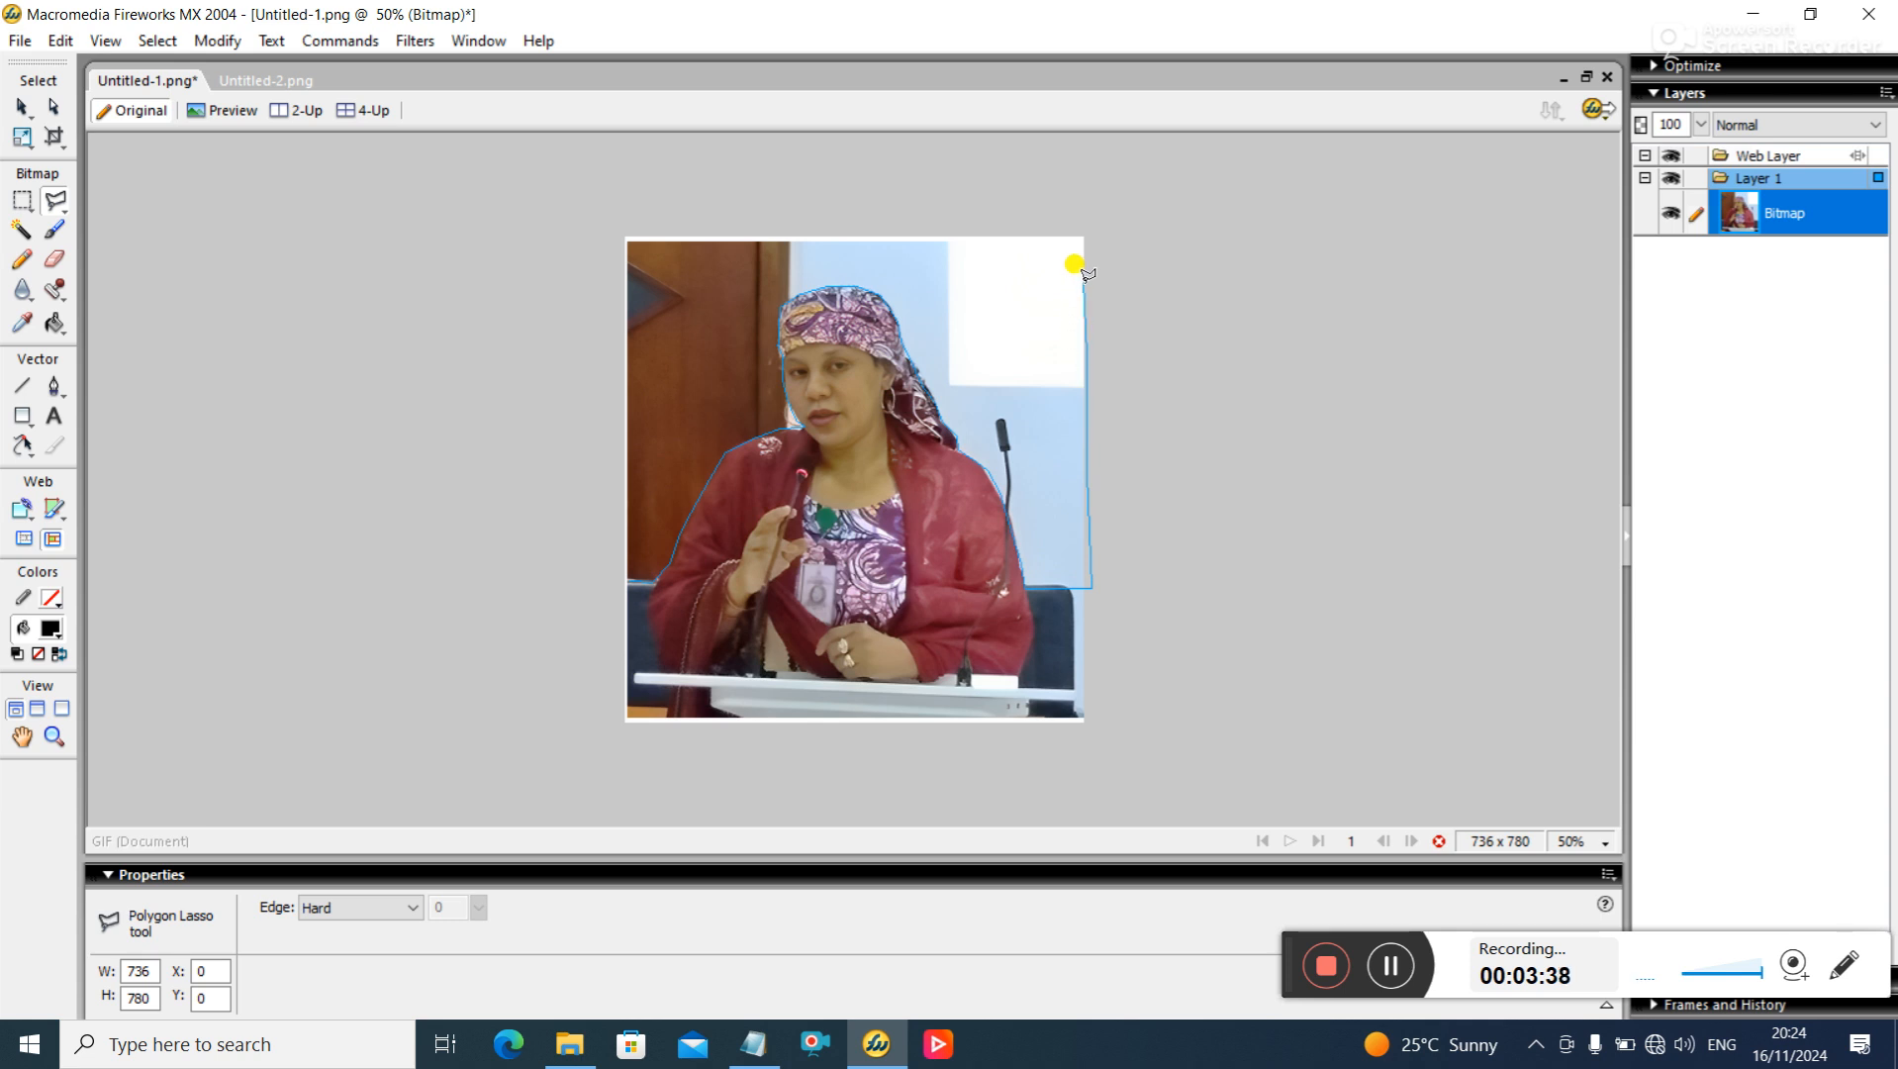
pyautogui.click(1084, 234)
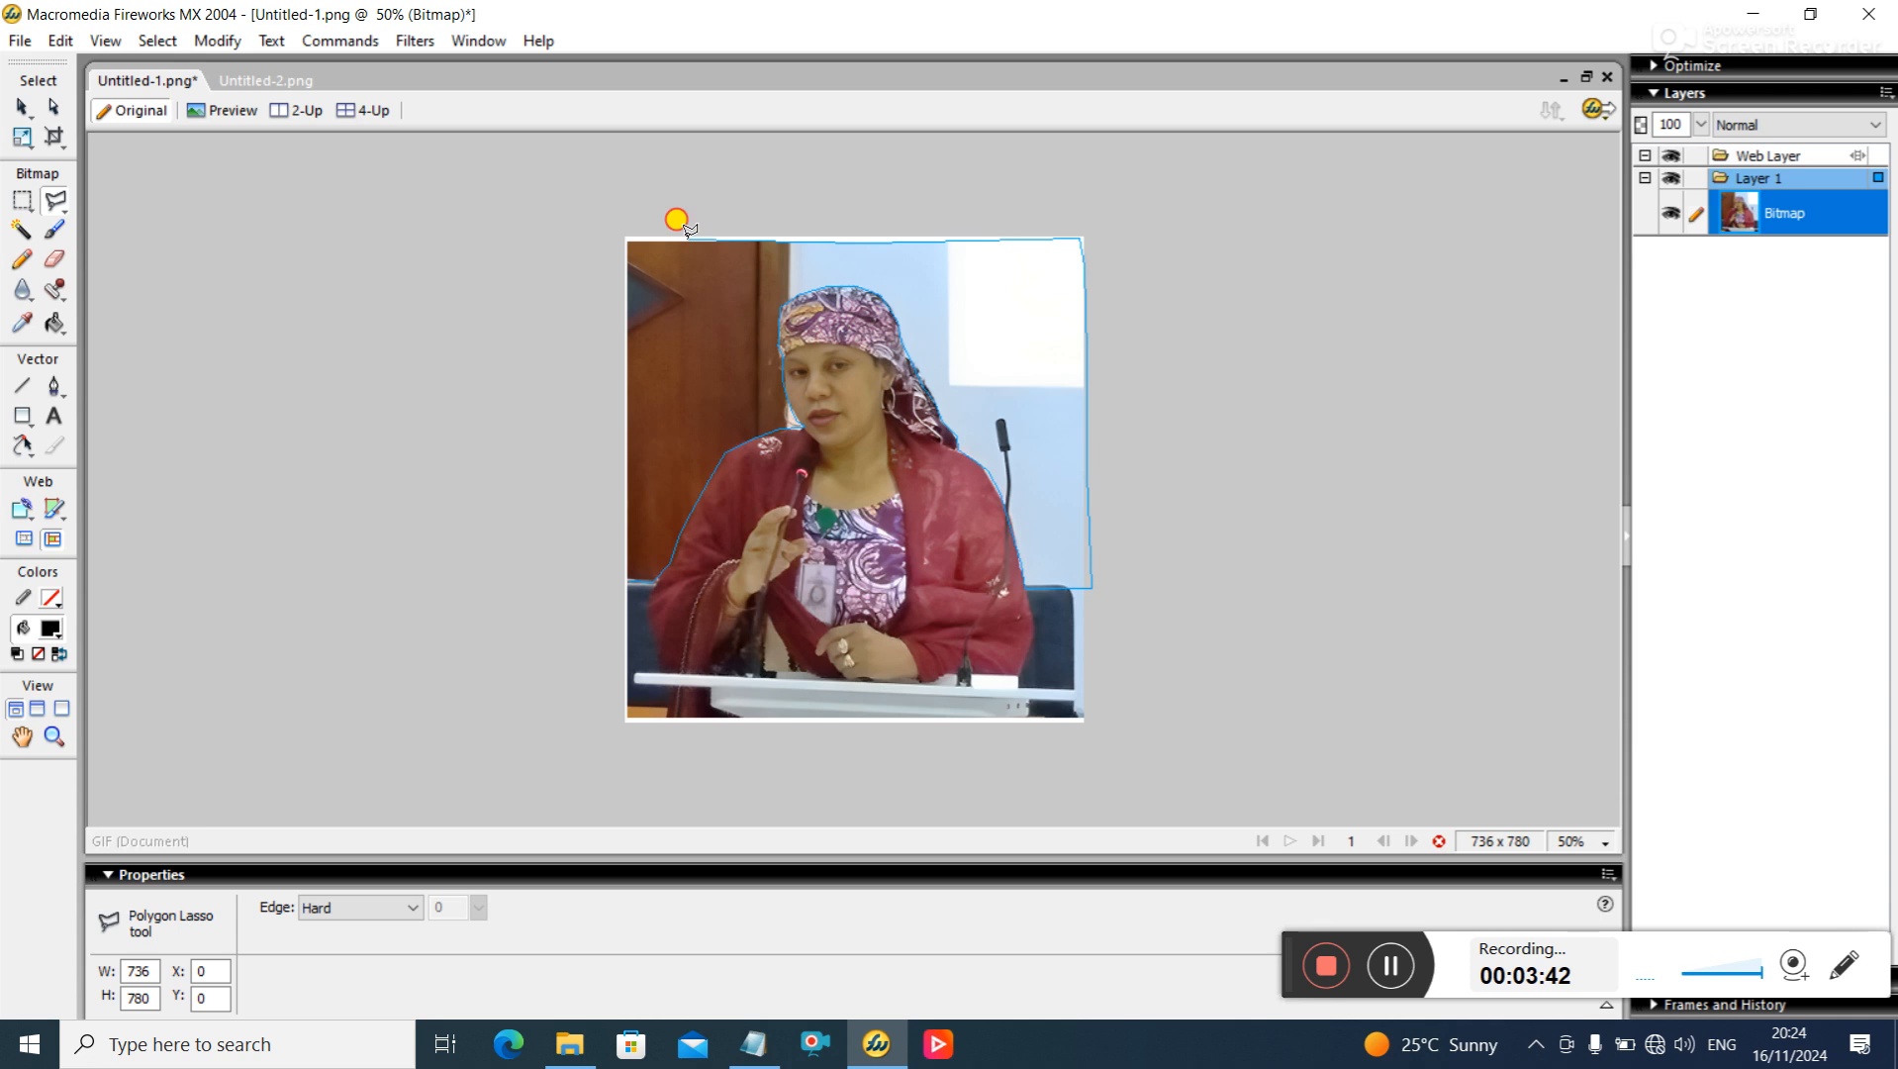
pyautogui.click(625, 238)
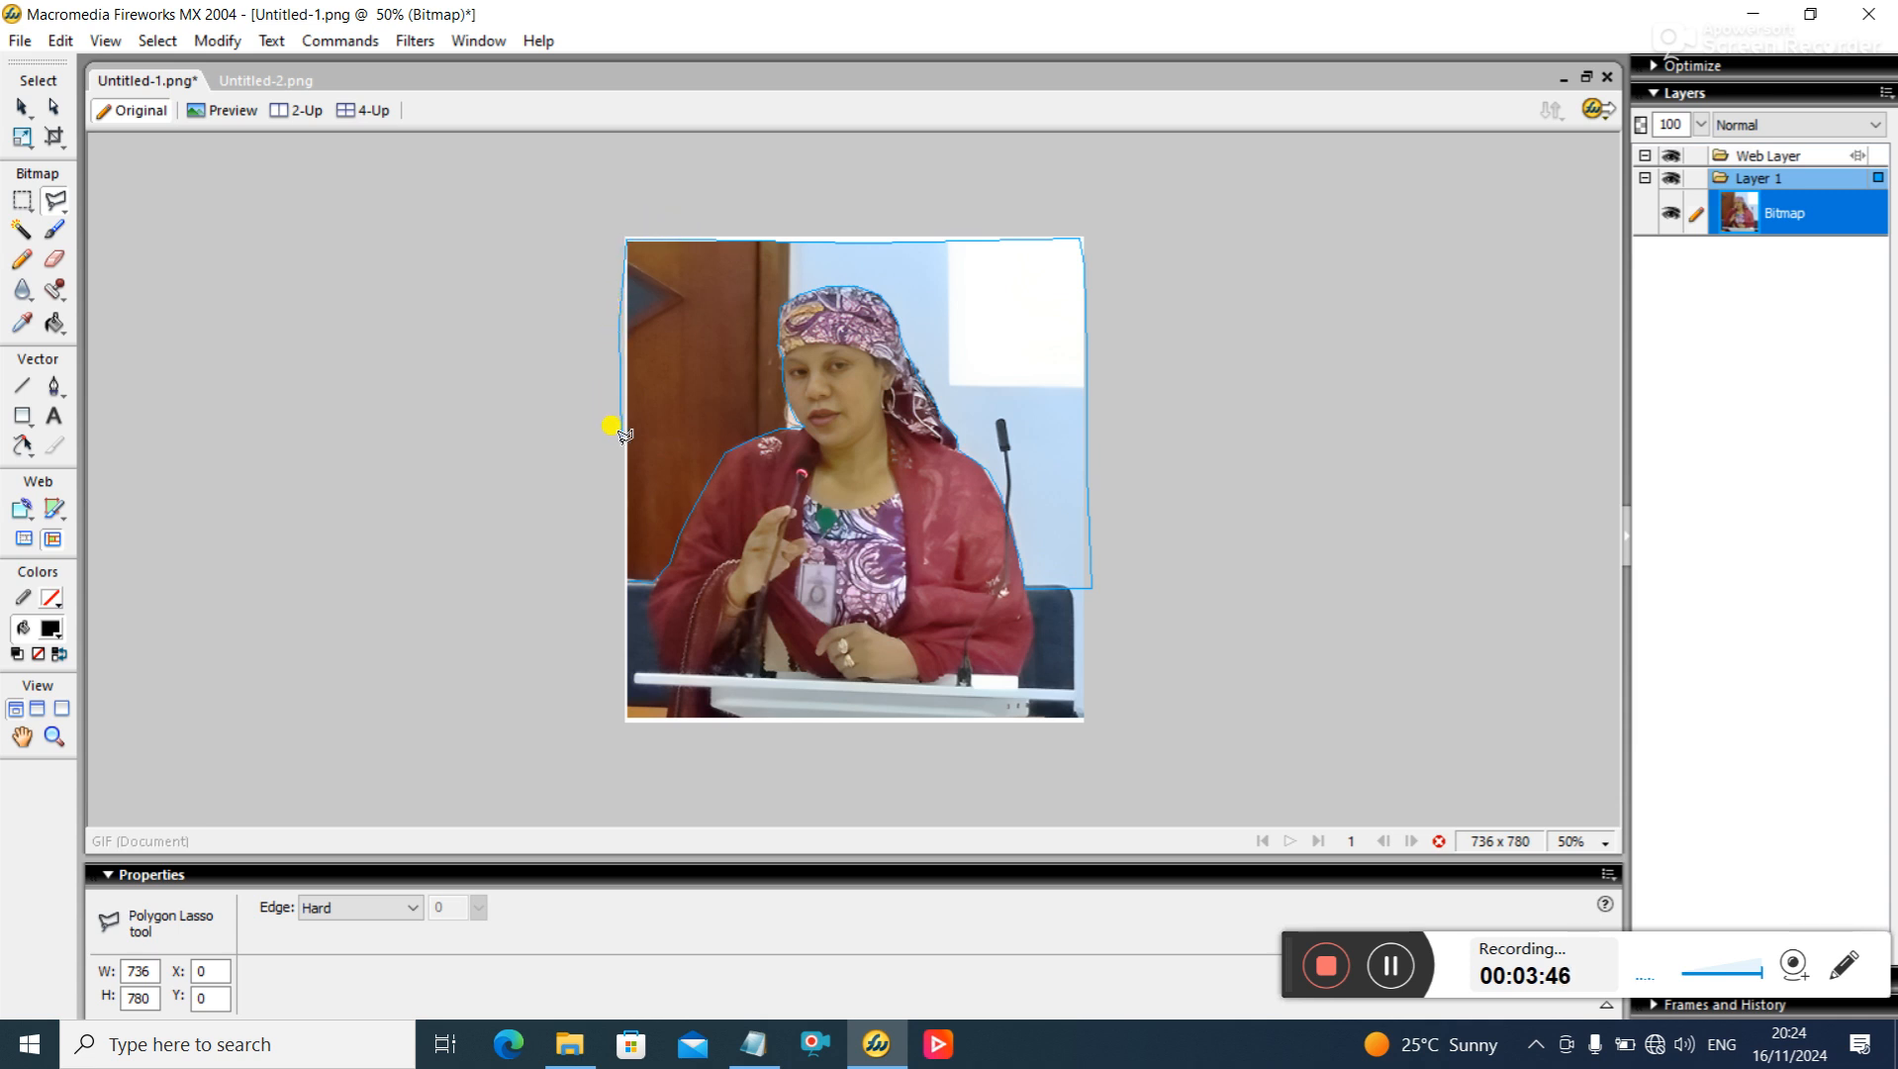
pyautogui.click(630, 574)
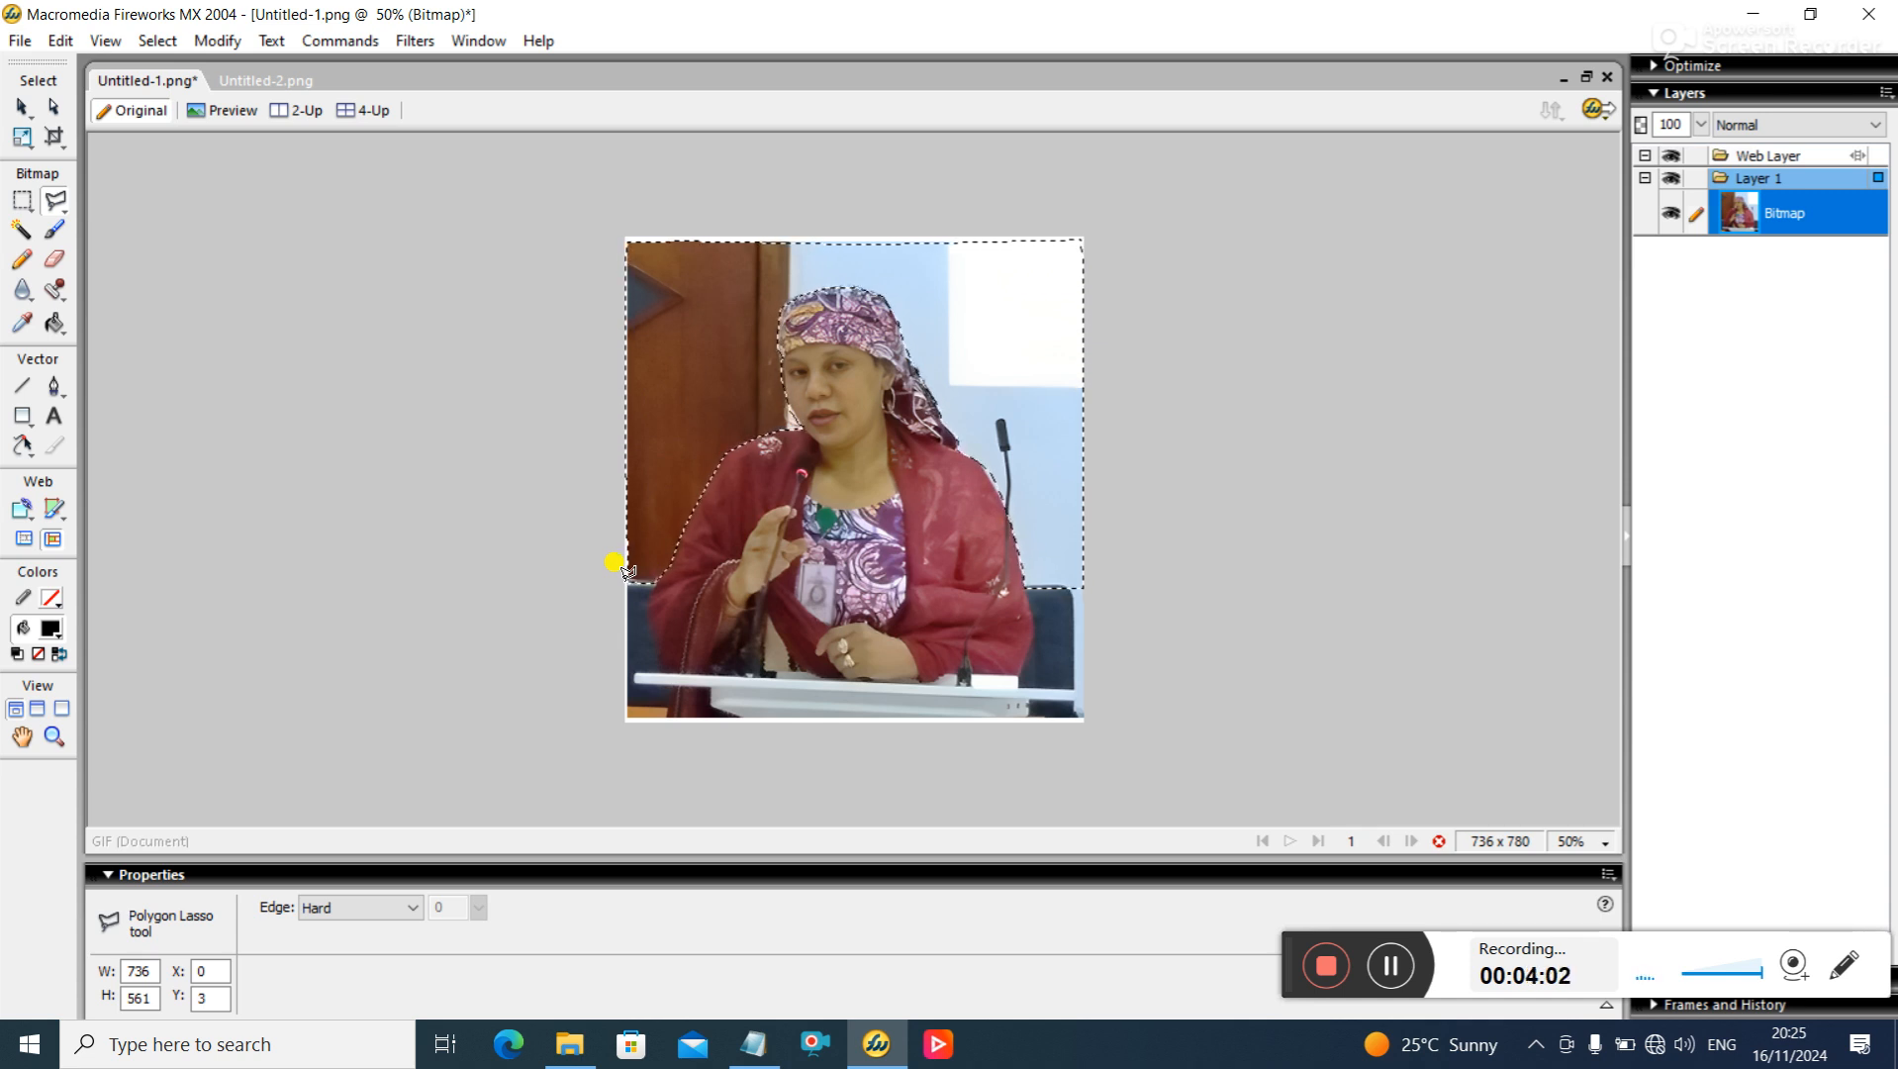
pyautogui.press('Delete')
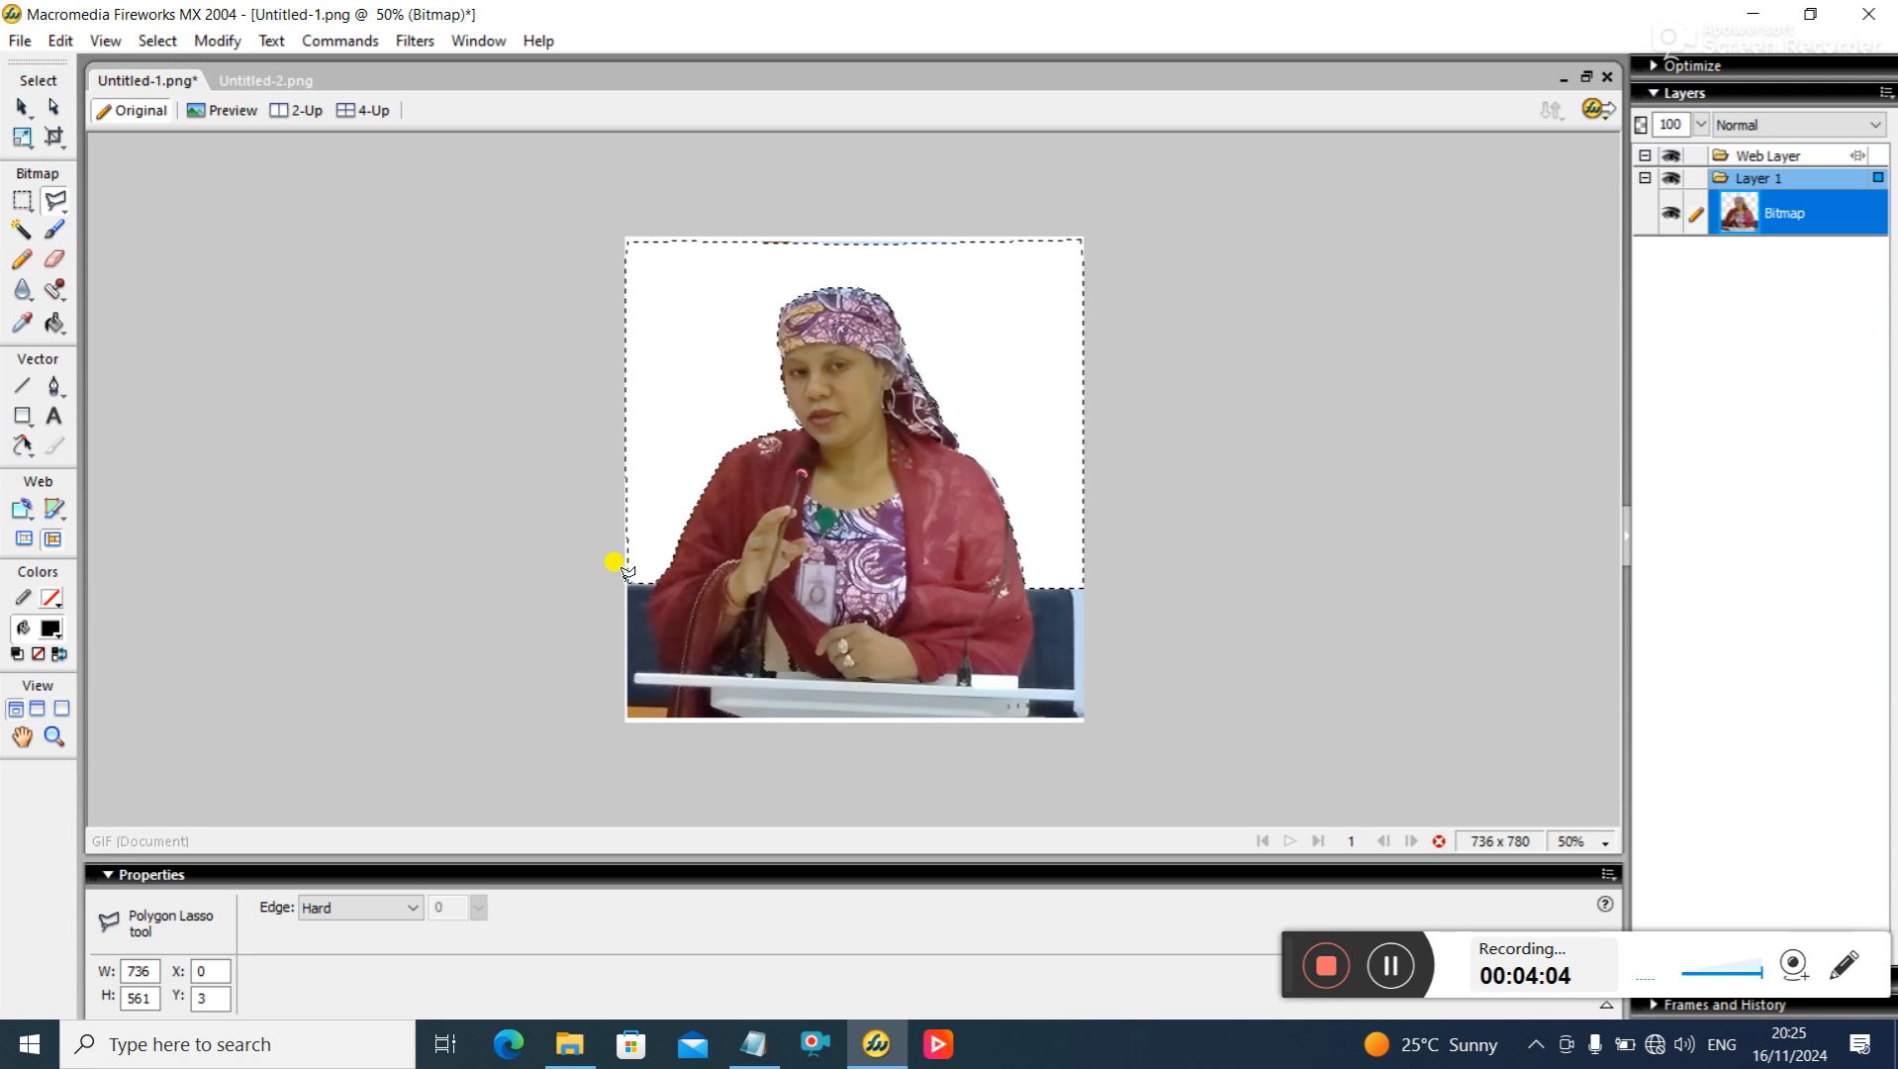
pyautogui.press('v')
pyautogui.click(801, 491)
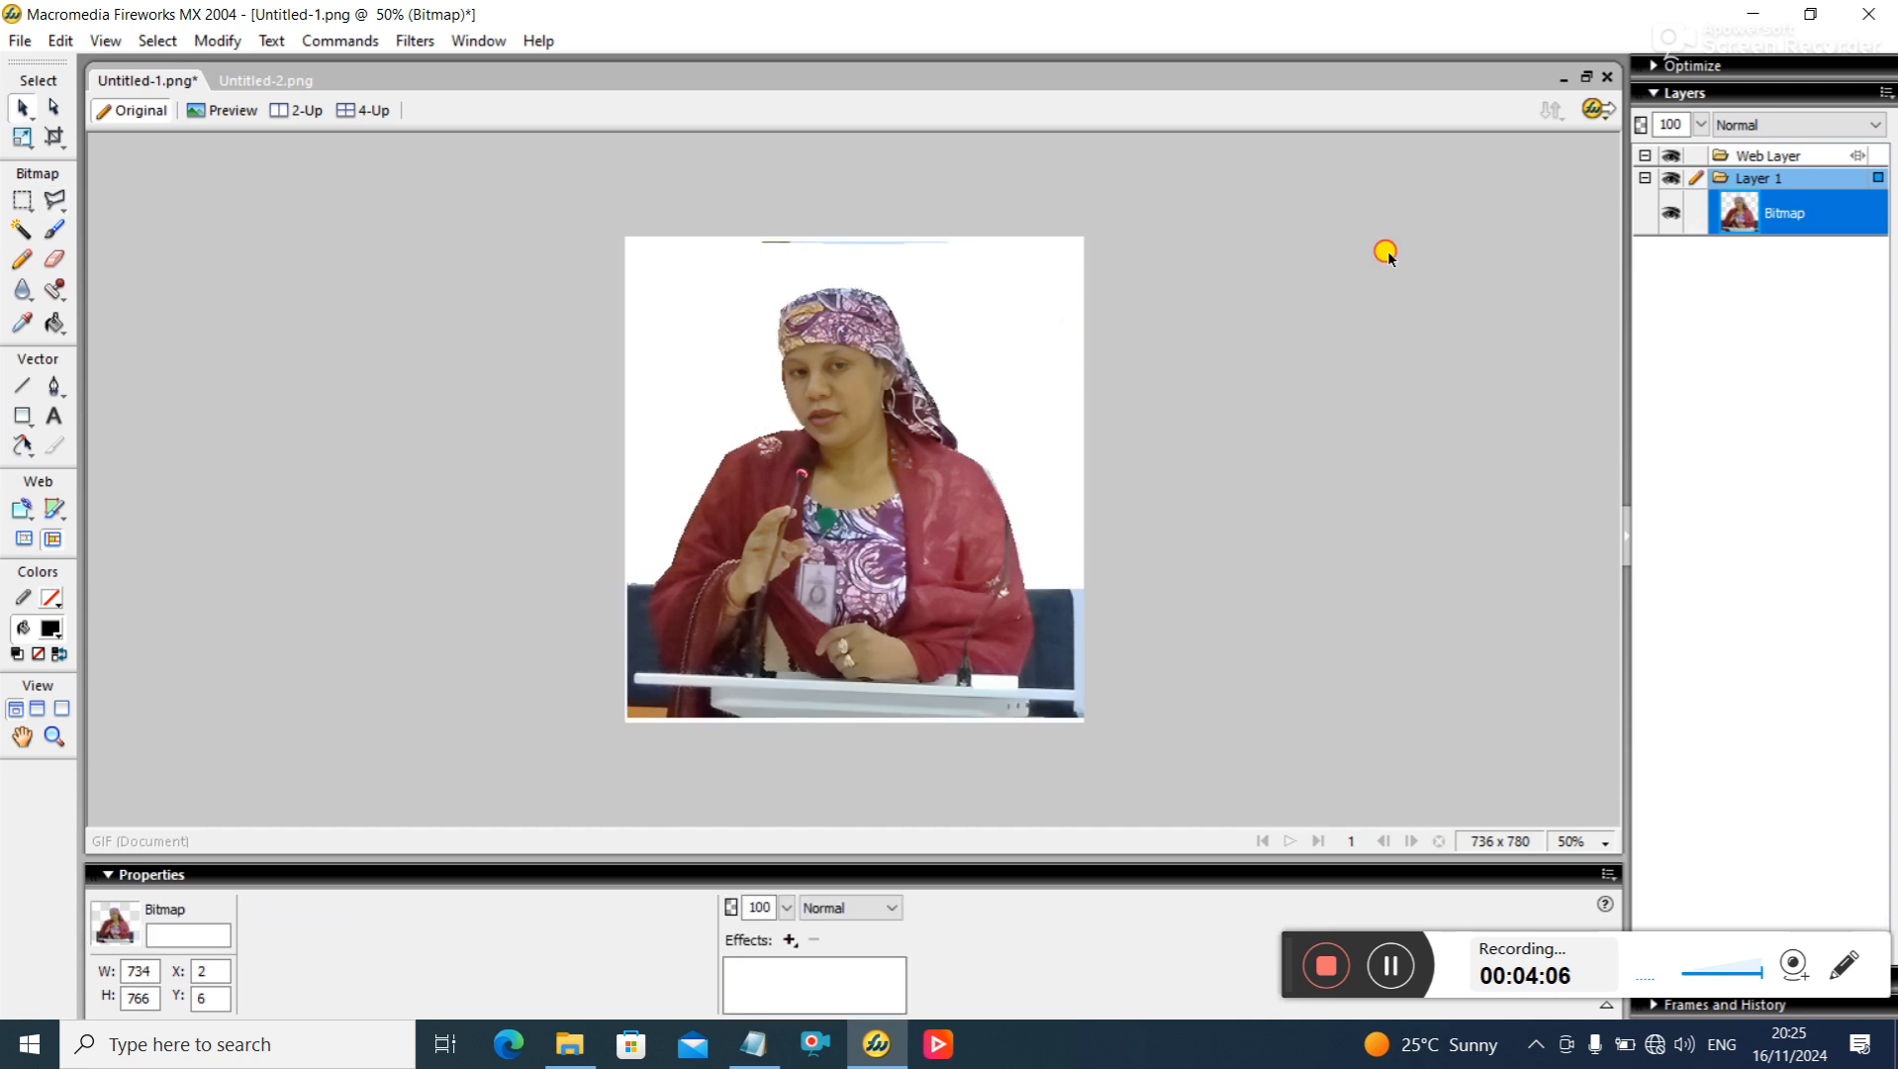
pyautogui.click(1384, 253)
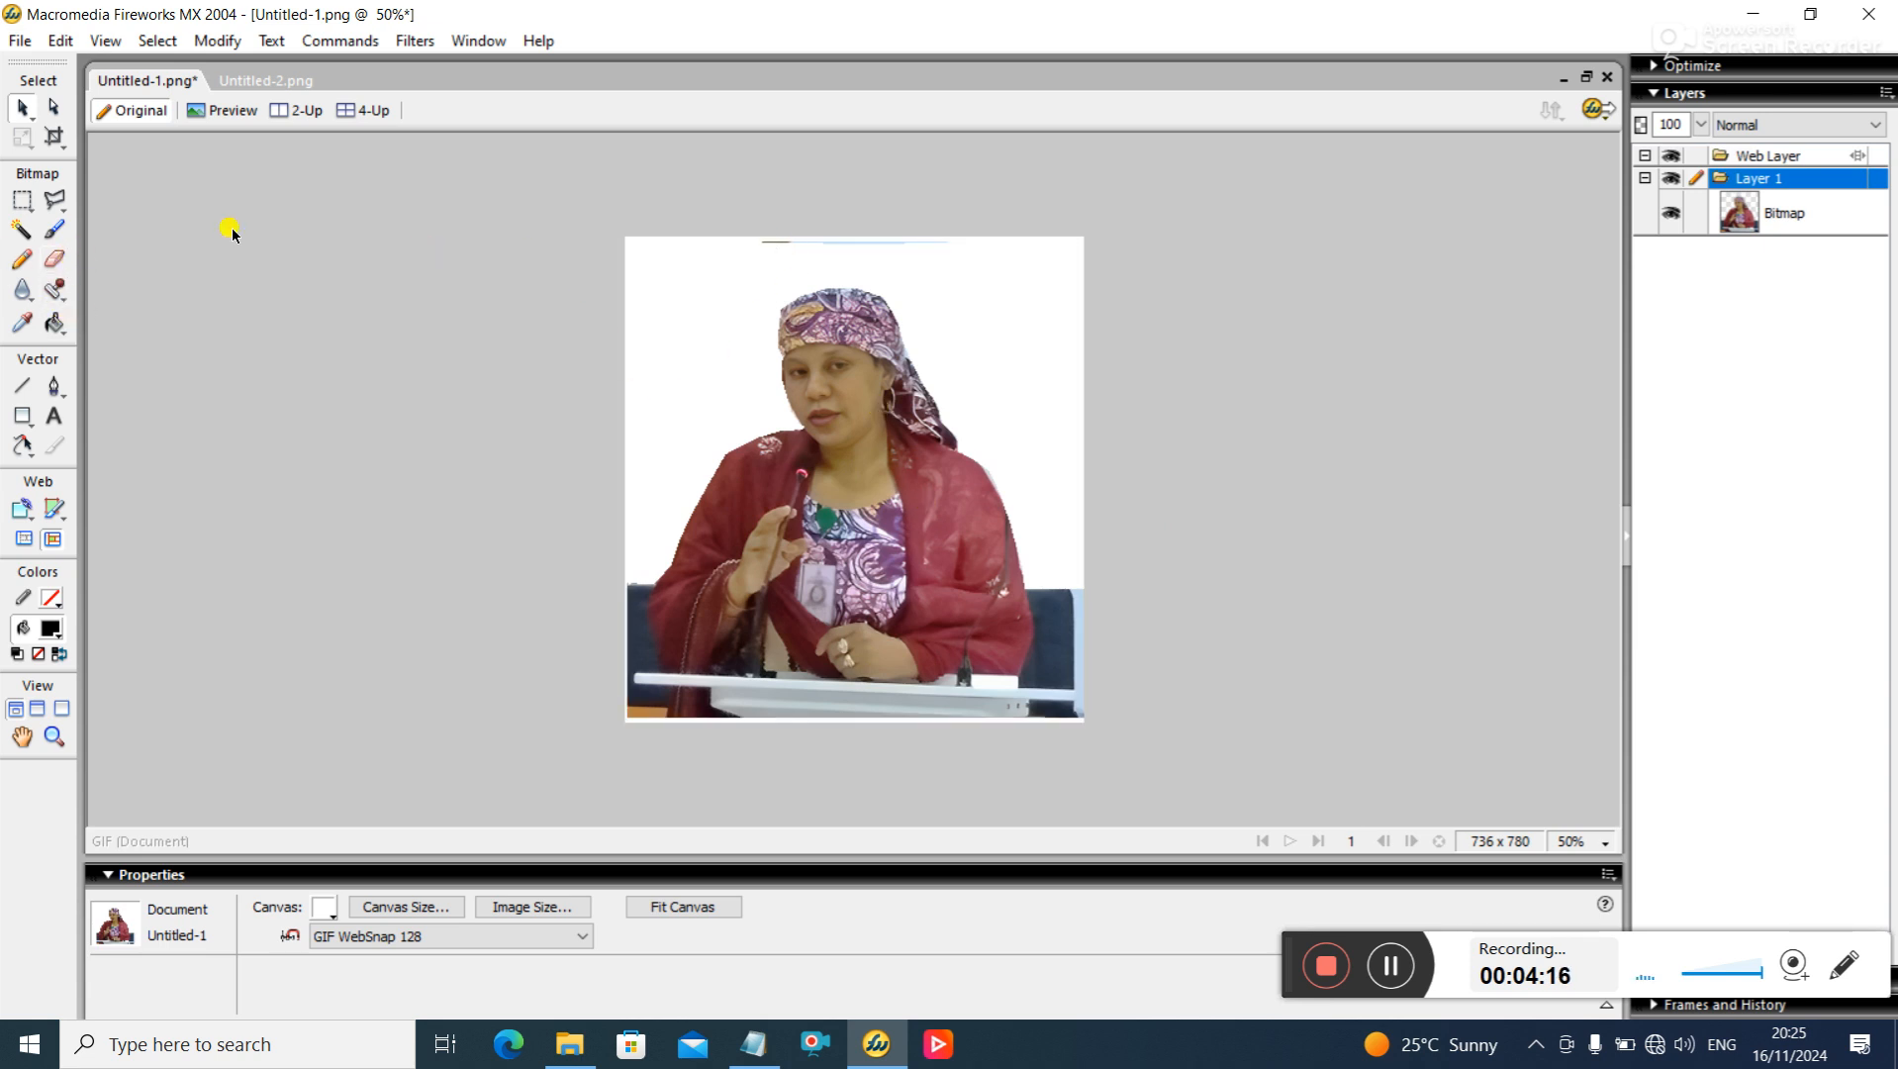
# - Try to clean up the edge beside the woman's headscarf with the Eraser tool, and undo the eraser strokes
pyautogui.click(55, 259)
pyautogui.moveTo(776, 249)
pyautogui.mouseDown()
pyautogui.moveTo(969, 239)
pyautogui.moveTo(1082, 270)
pyautogui.moveTo(1059, 442)
pyautogui.moveTo(958, 366)
pyautogui.moveTo(1037, 528)
pyautogui.moveTo(1019, 198)
pyautogui.moveTo(801, 181)
pyautogui.moveTo(659, 308)
pyautogui.moveTo(619, 424)
pyautogui.moveTo(616, 500)
pyautogui.moveTo(645, 551)
pyautogui.moveTo(727, 362)
pyautogui.moveTo(779, 363)
pyautogui.mouseUp()
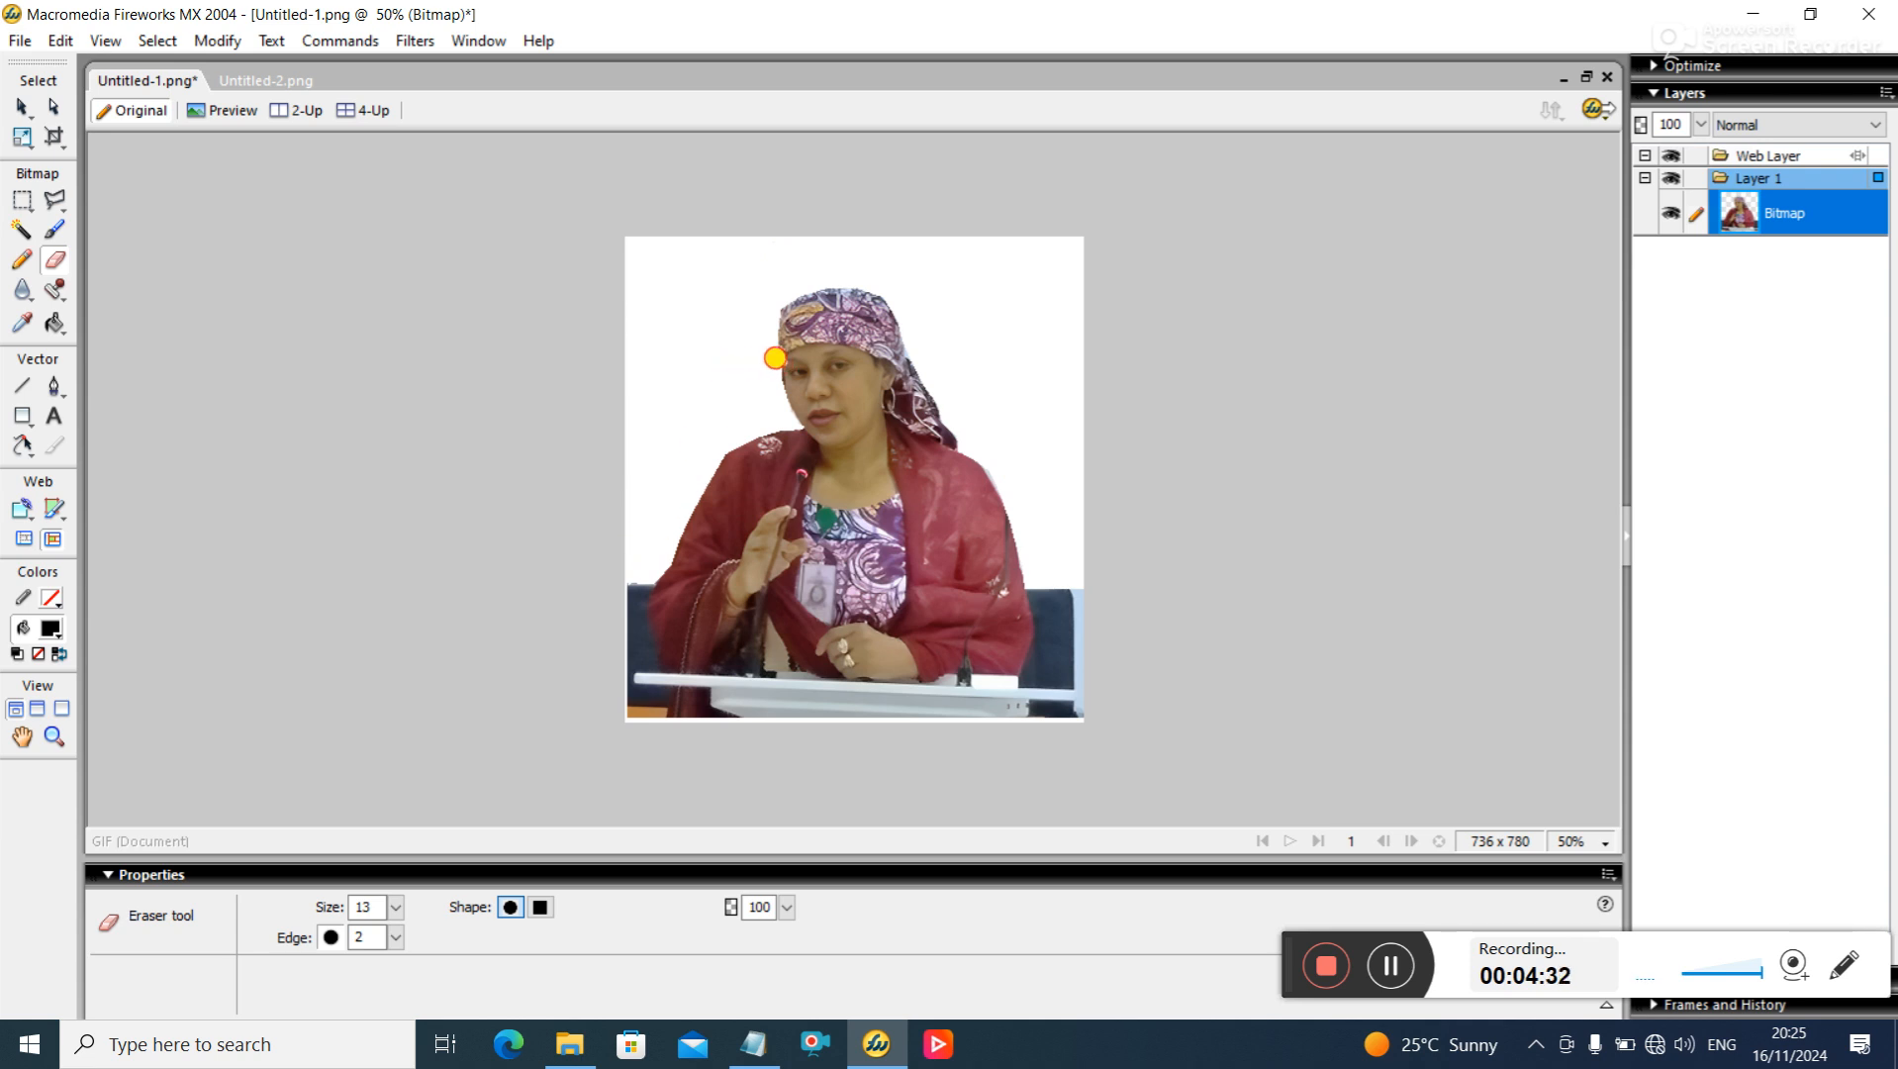
pyautogui.click(61, 40)
pyautogui.click(91, 67)
pyautogui.click(60, 41)
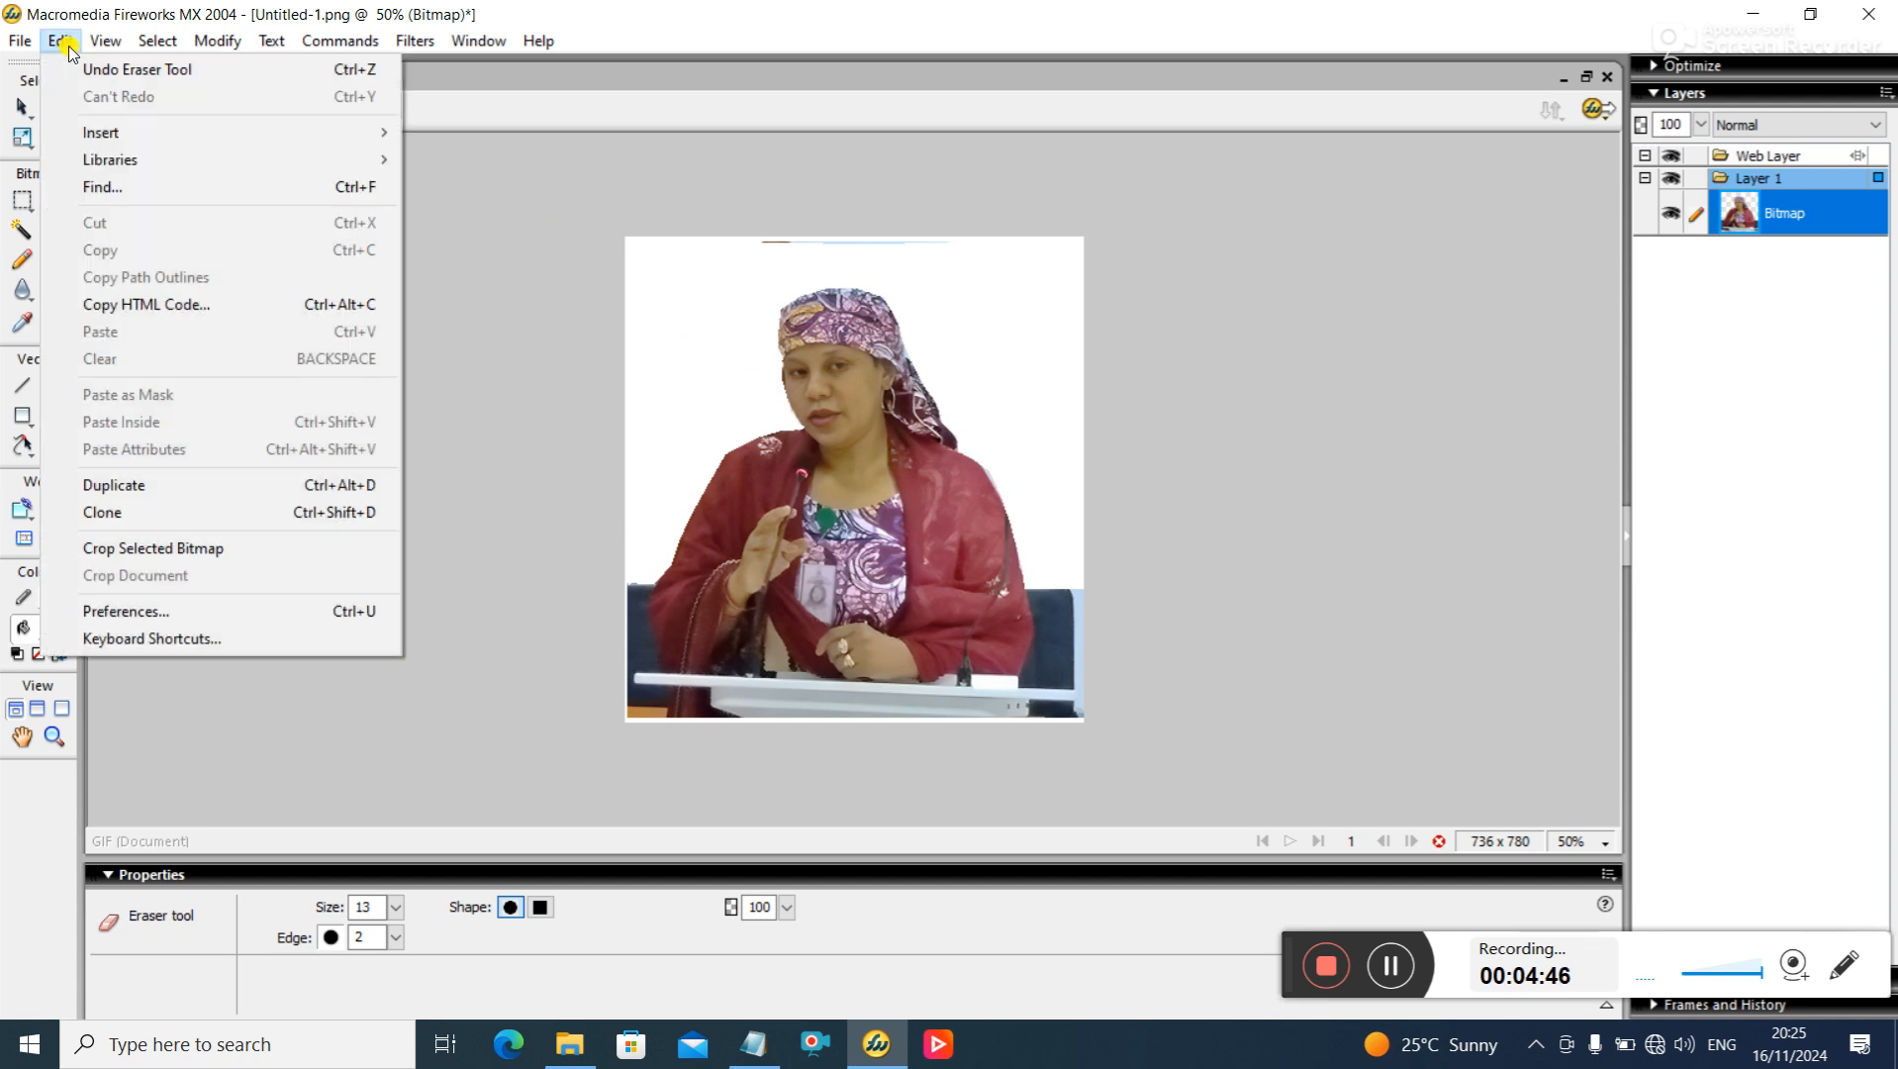
pyautogui.click(104, 68)
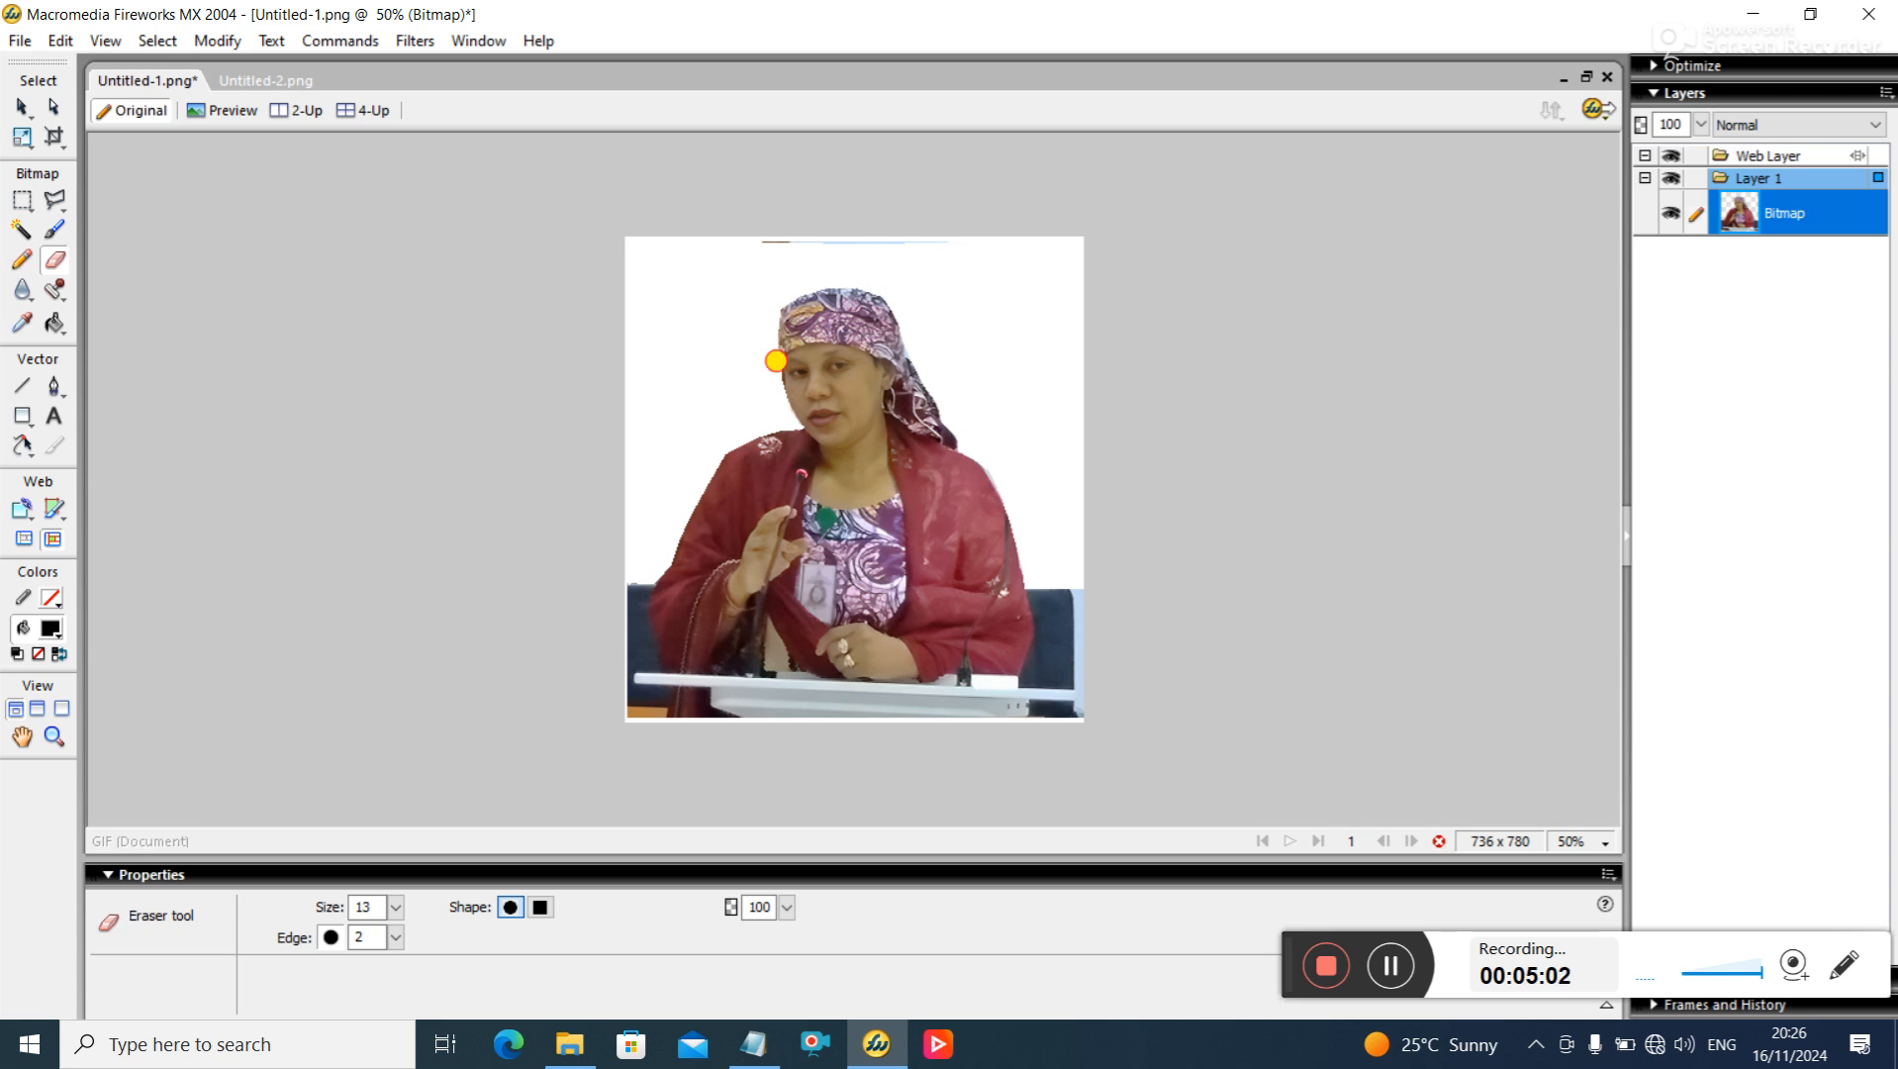
# - Erase the leftover strip of background along the photo's upper edge with the round Eraser at size 13 and edge 2
pyautogui.moveTo(823, 247)
pyautogui.mouseDown()
pyautogui.moveTo(733, 242)
pyautogui.moveTo(957, 254)
pyautogui.moveTo(907, 228)
pyautogui.moveTo(770, 238)
pyautogui.moveTo(1093, 263)
pyautogui.mouseUp()
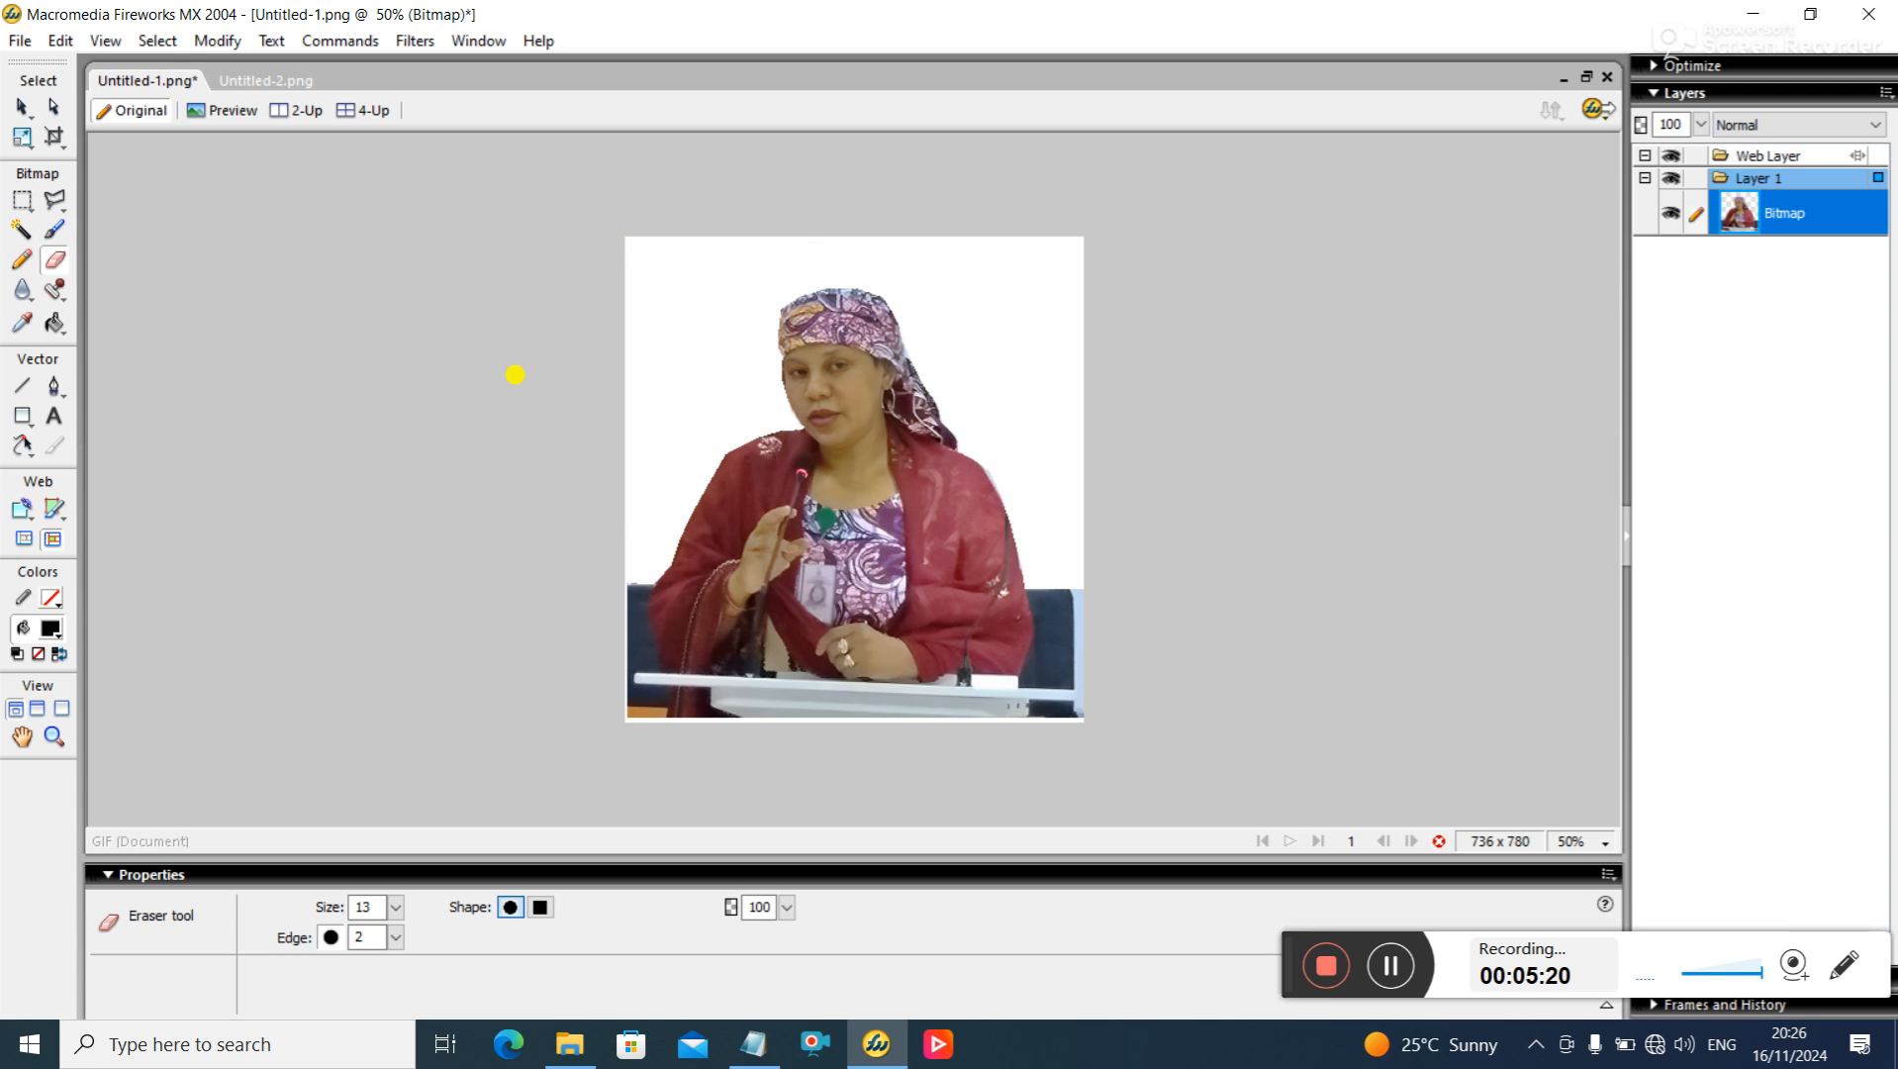
# - Export the edited photo to the Desktop as pic-on-wht, saving it as Images Only
pyautogui.click(21, 41)
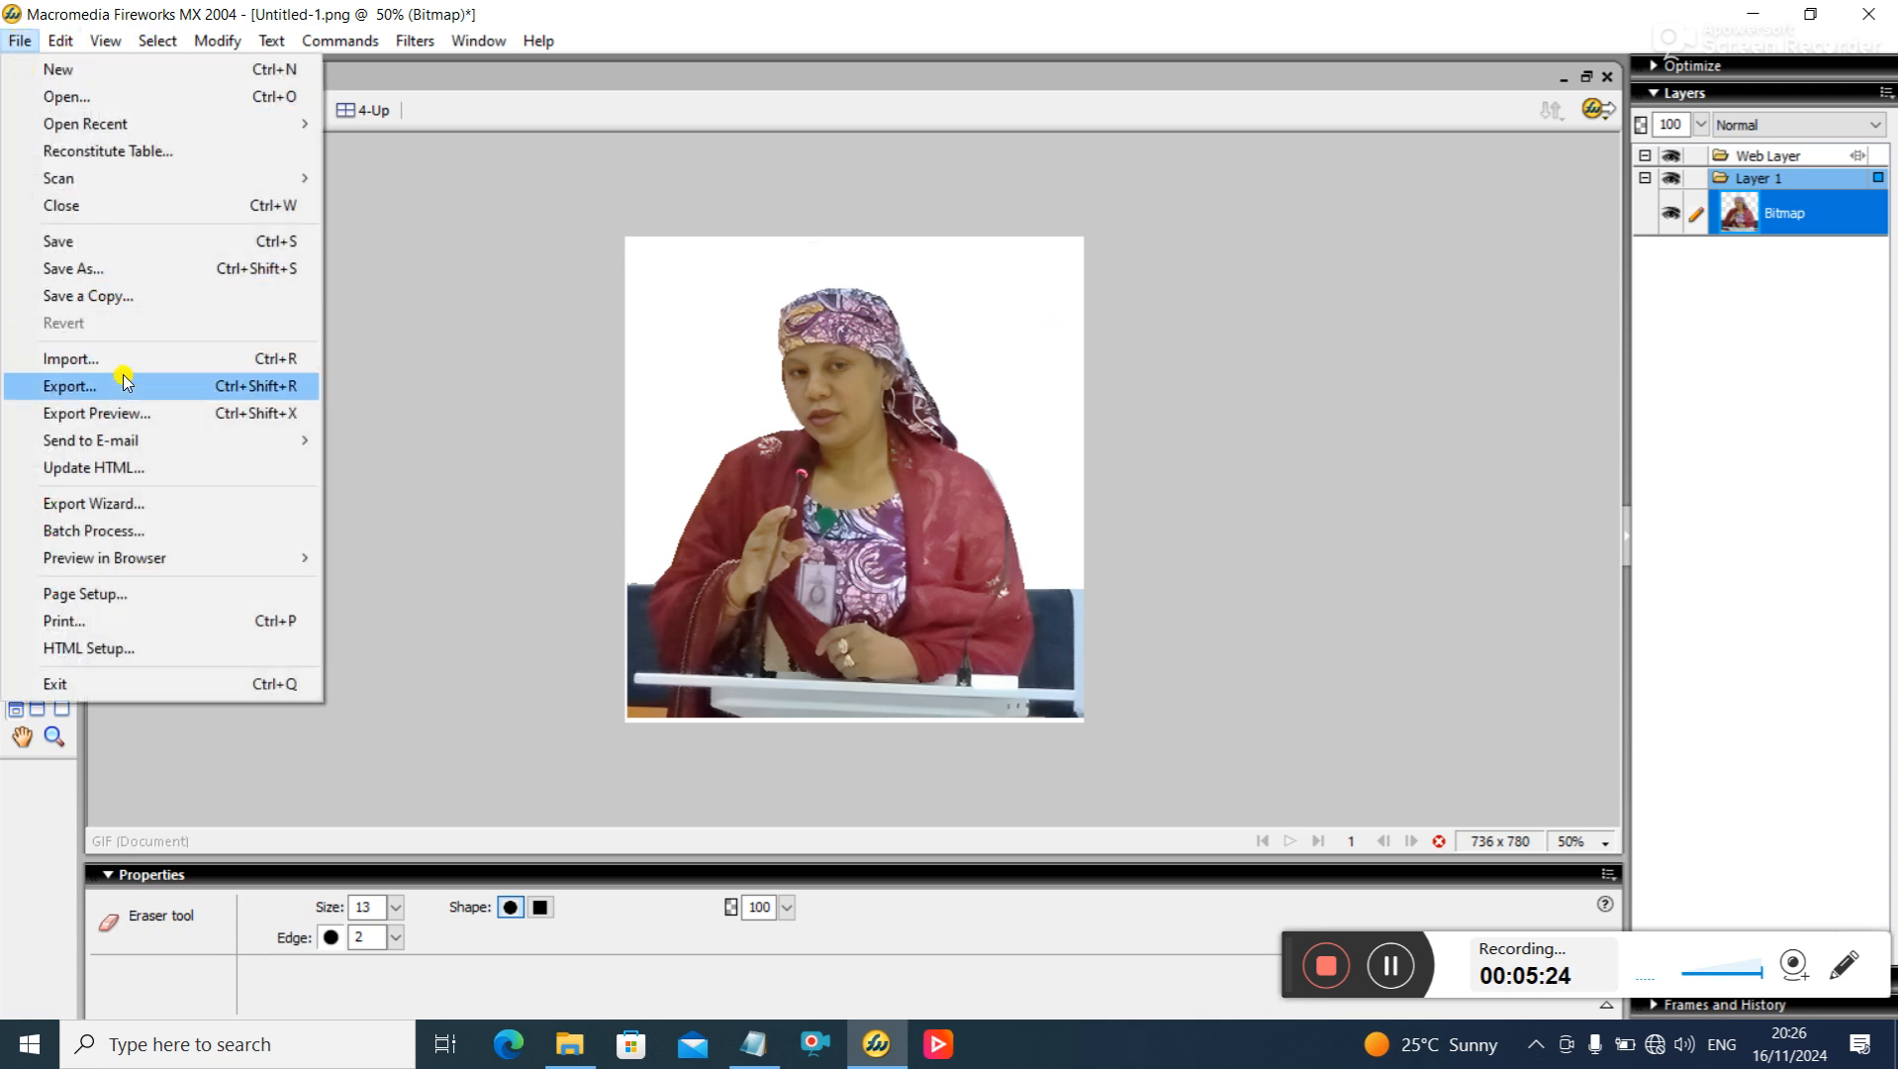
pyautogui.click(70, 386)
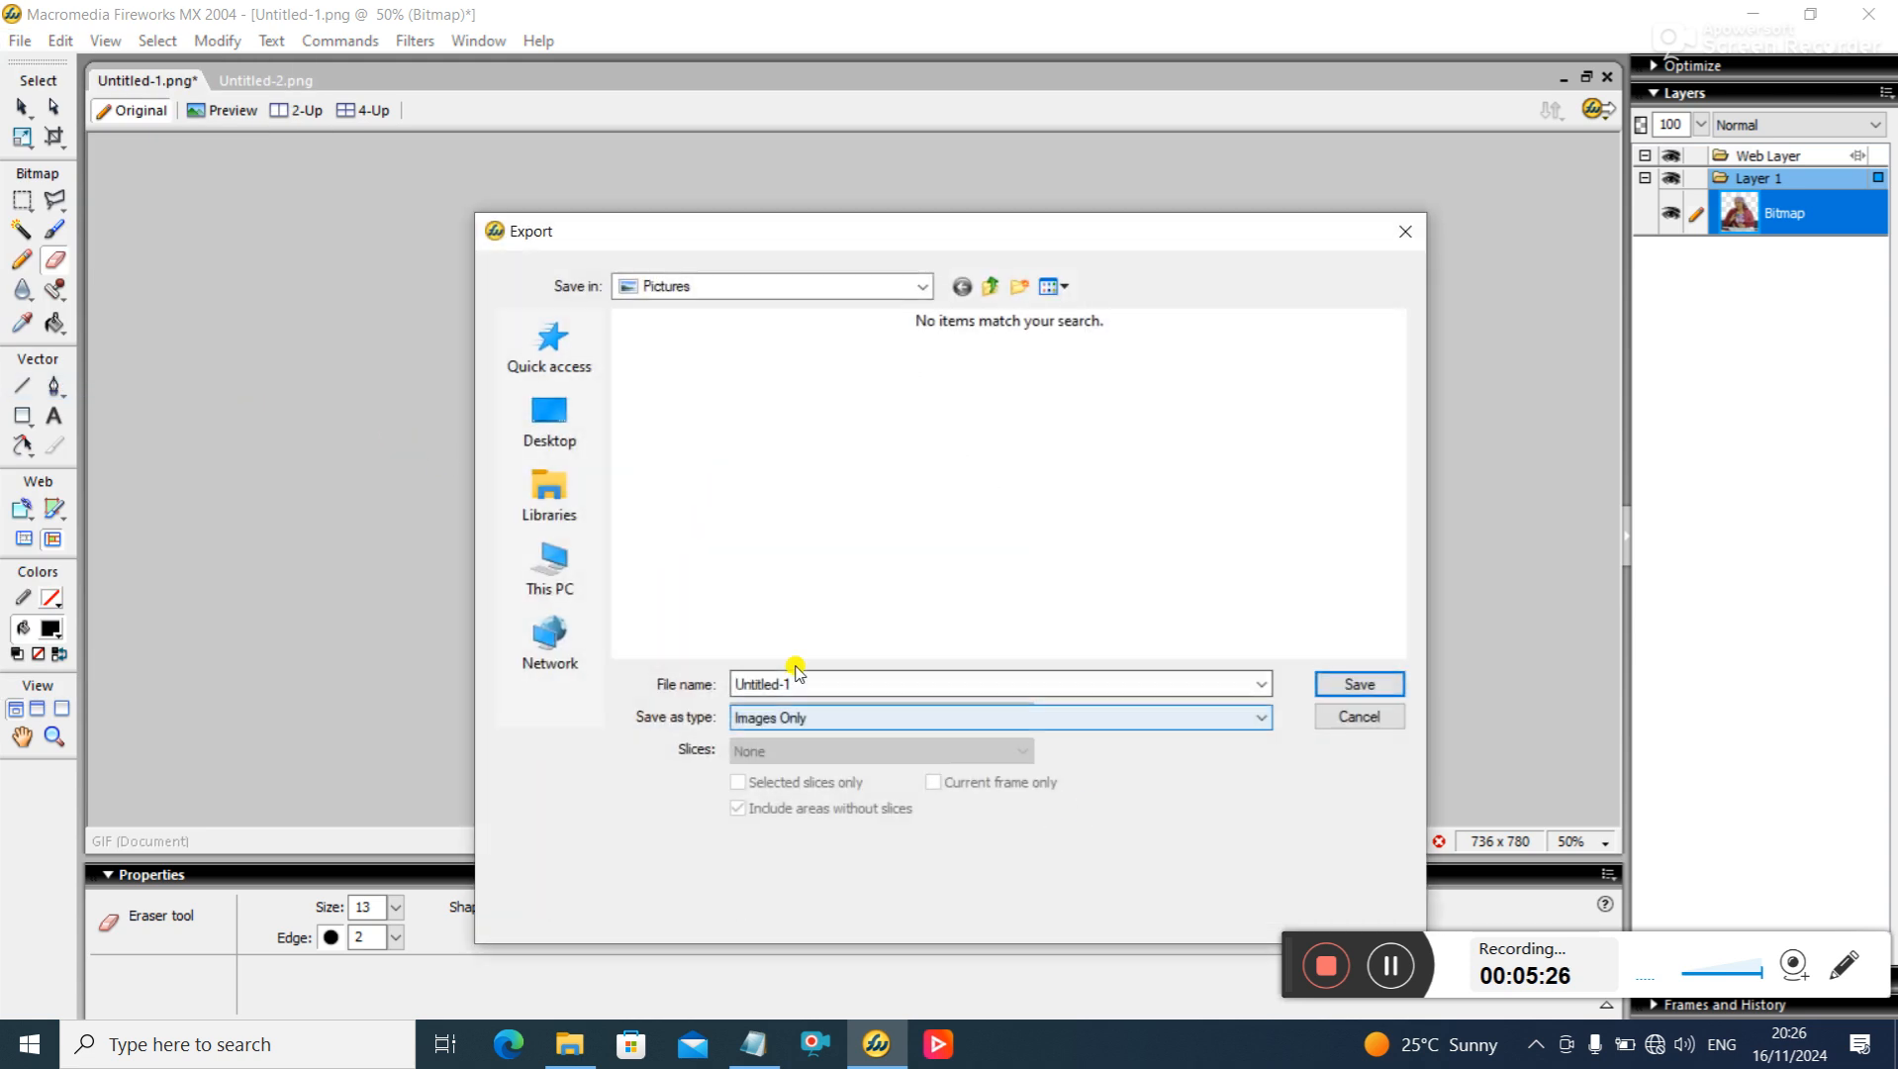
pyautogui.click(551, 416)
pyautogui.doubleClick(803, 682)
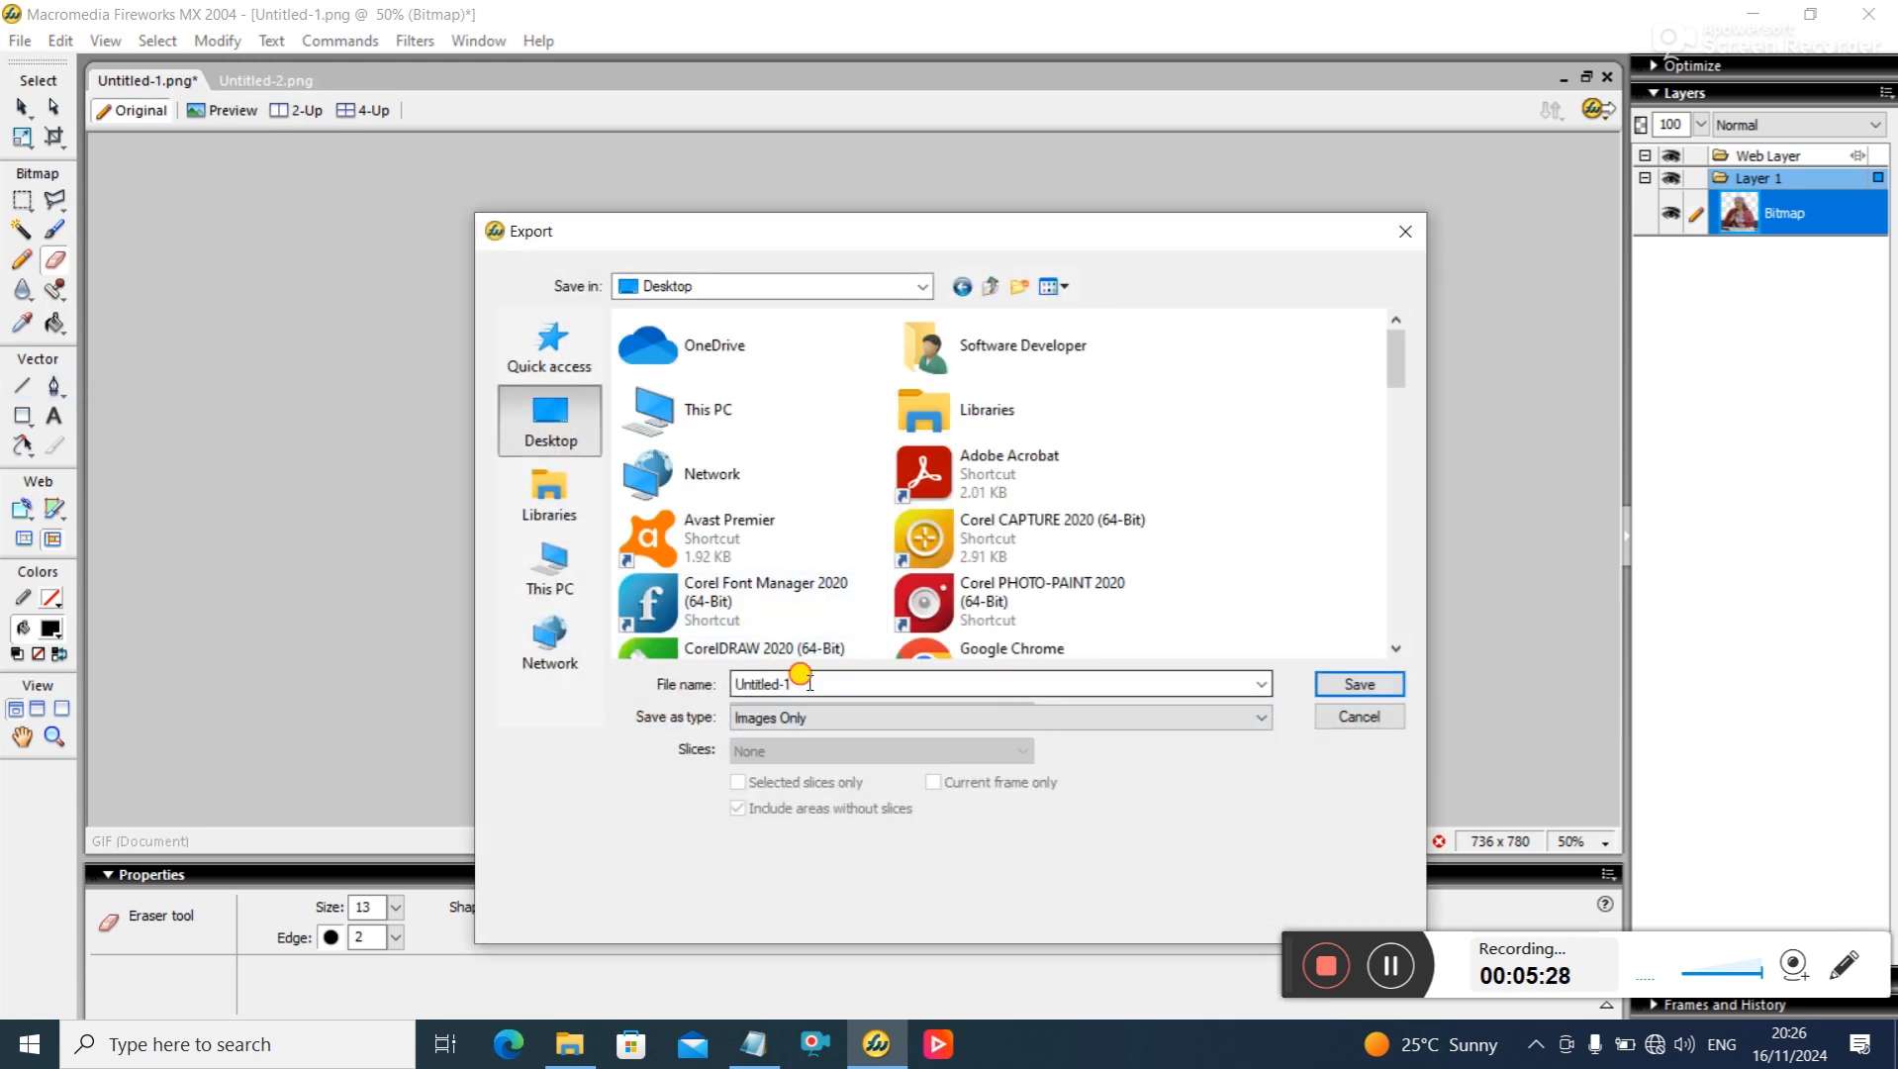
pyautogui.write('pic-on-wh')
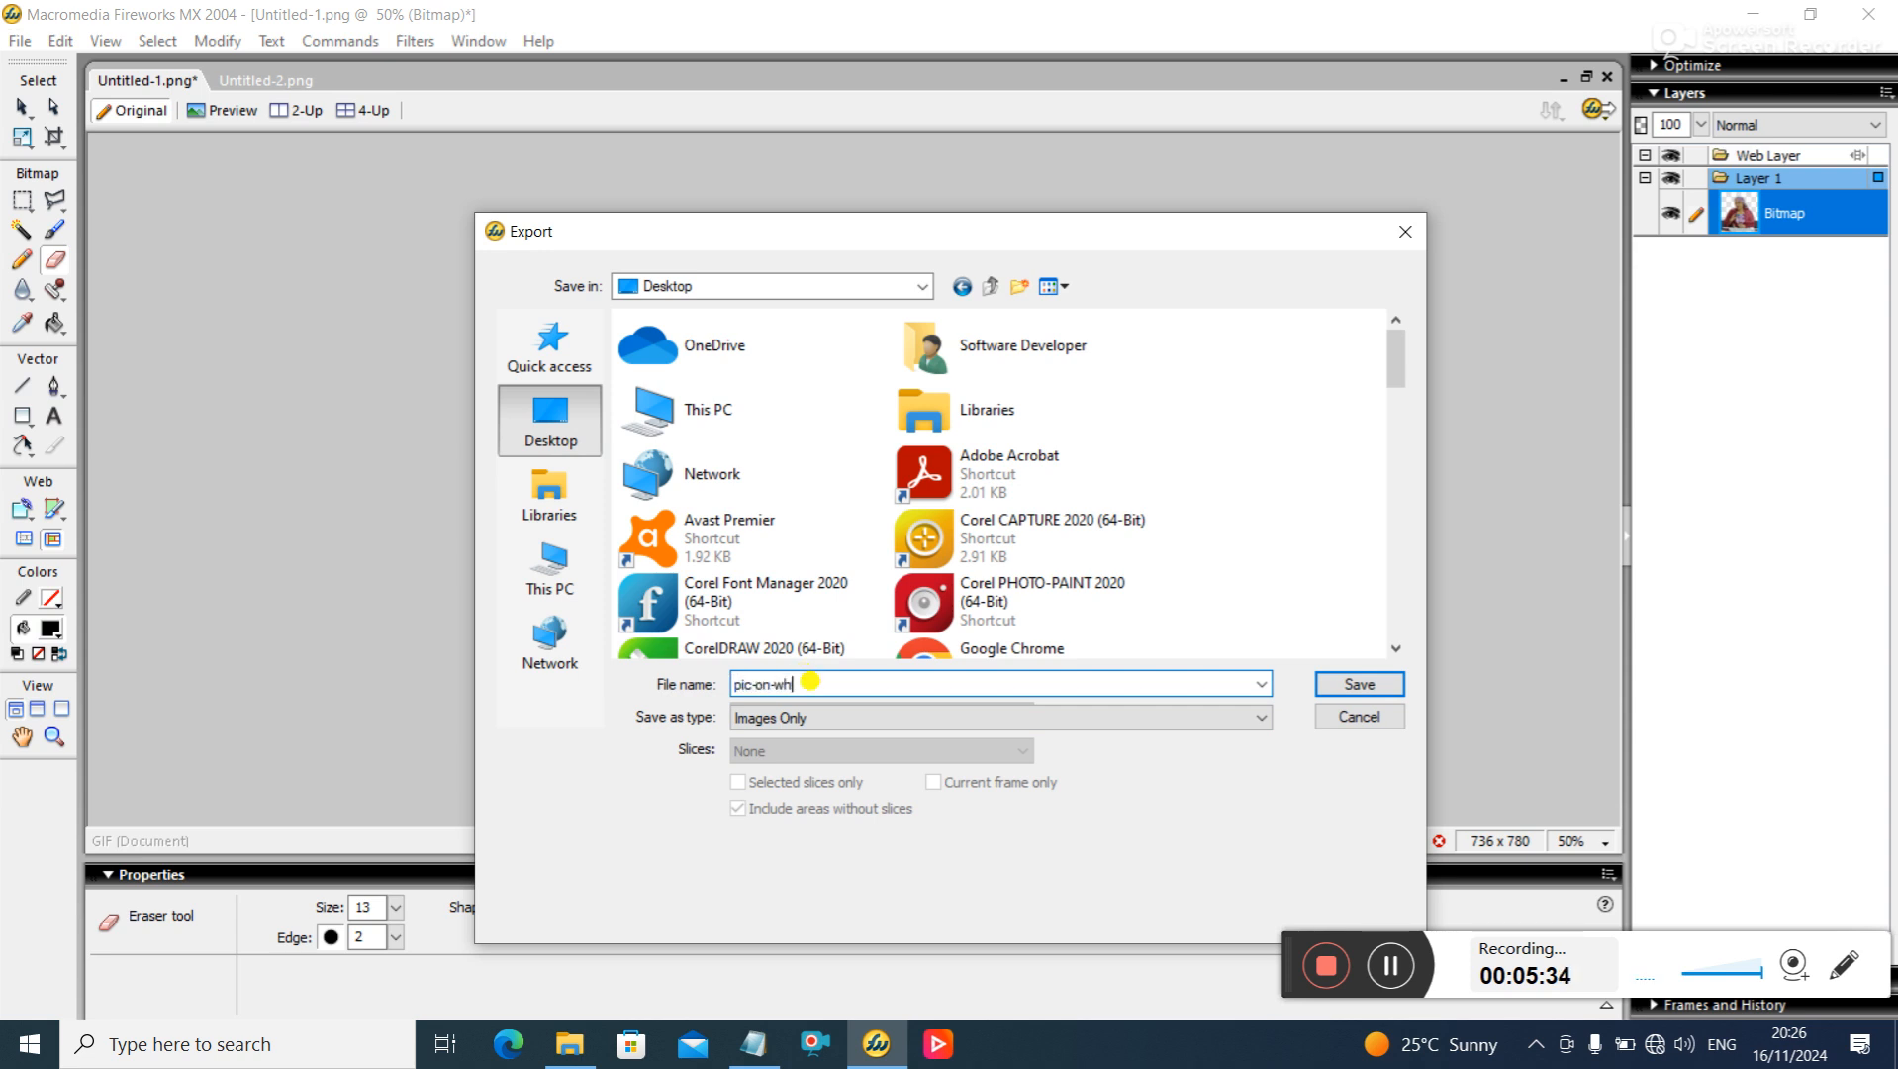
pyautogui.write('t')
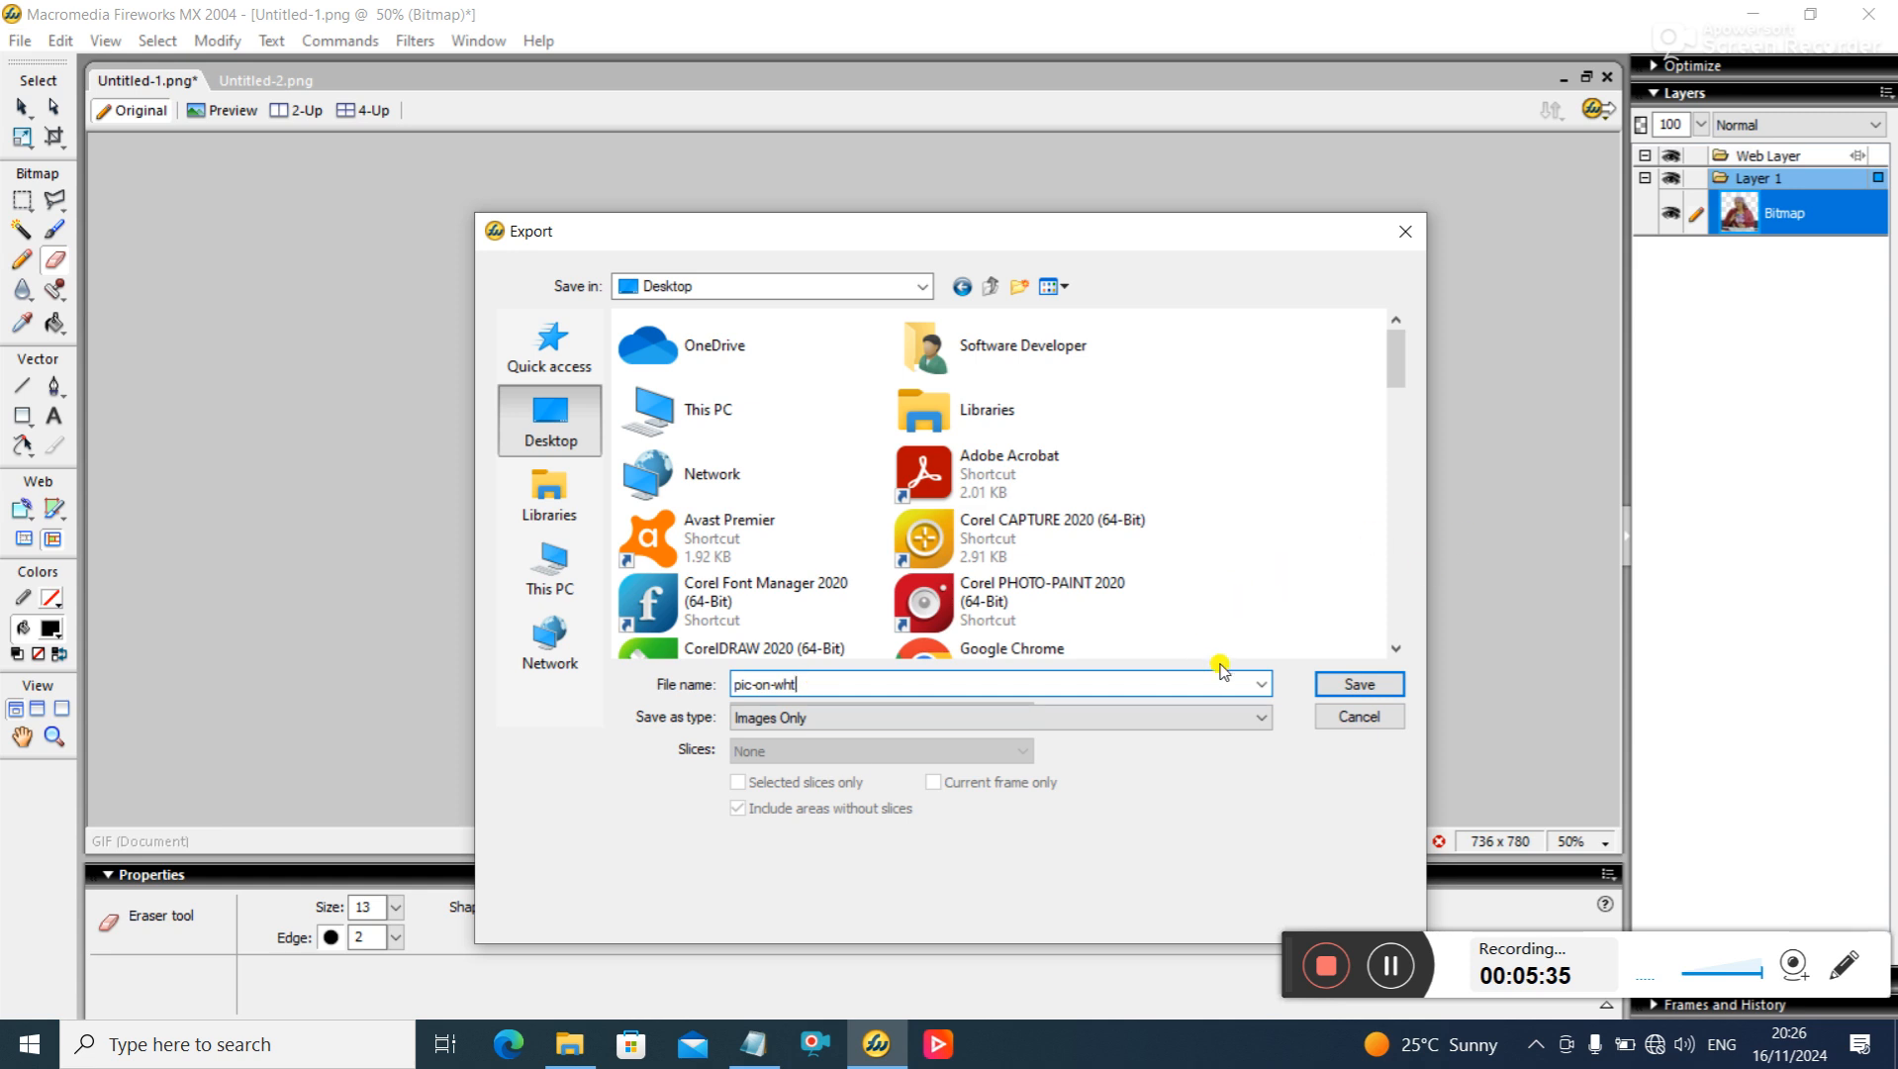
pyautogui.click(1336, 681)
# - Switch to the Windows desktop, refresh it and open the exported pic-on-wht image for viewing
pyautogui.click(1752, 14)
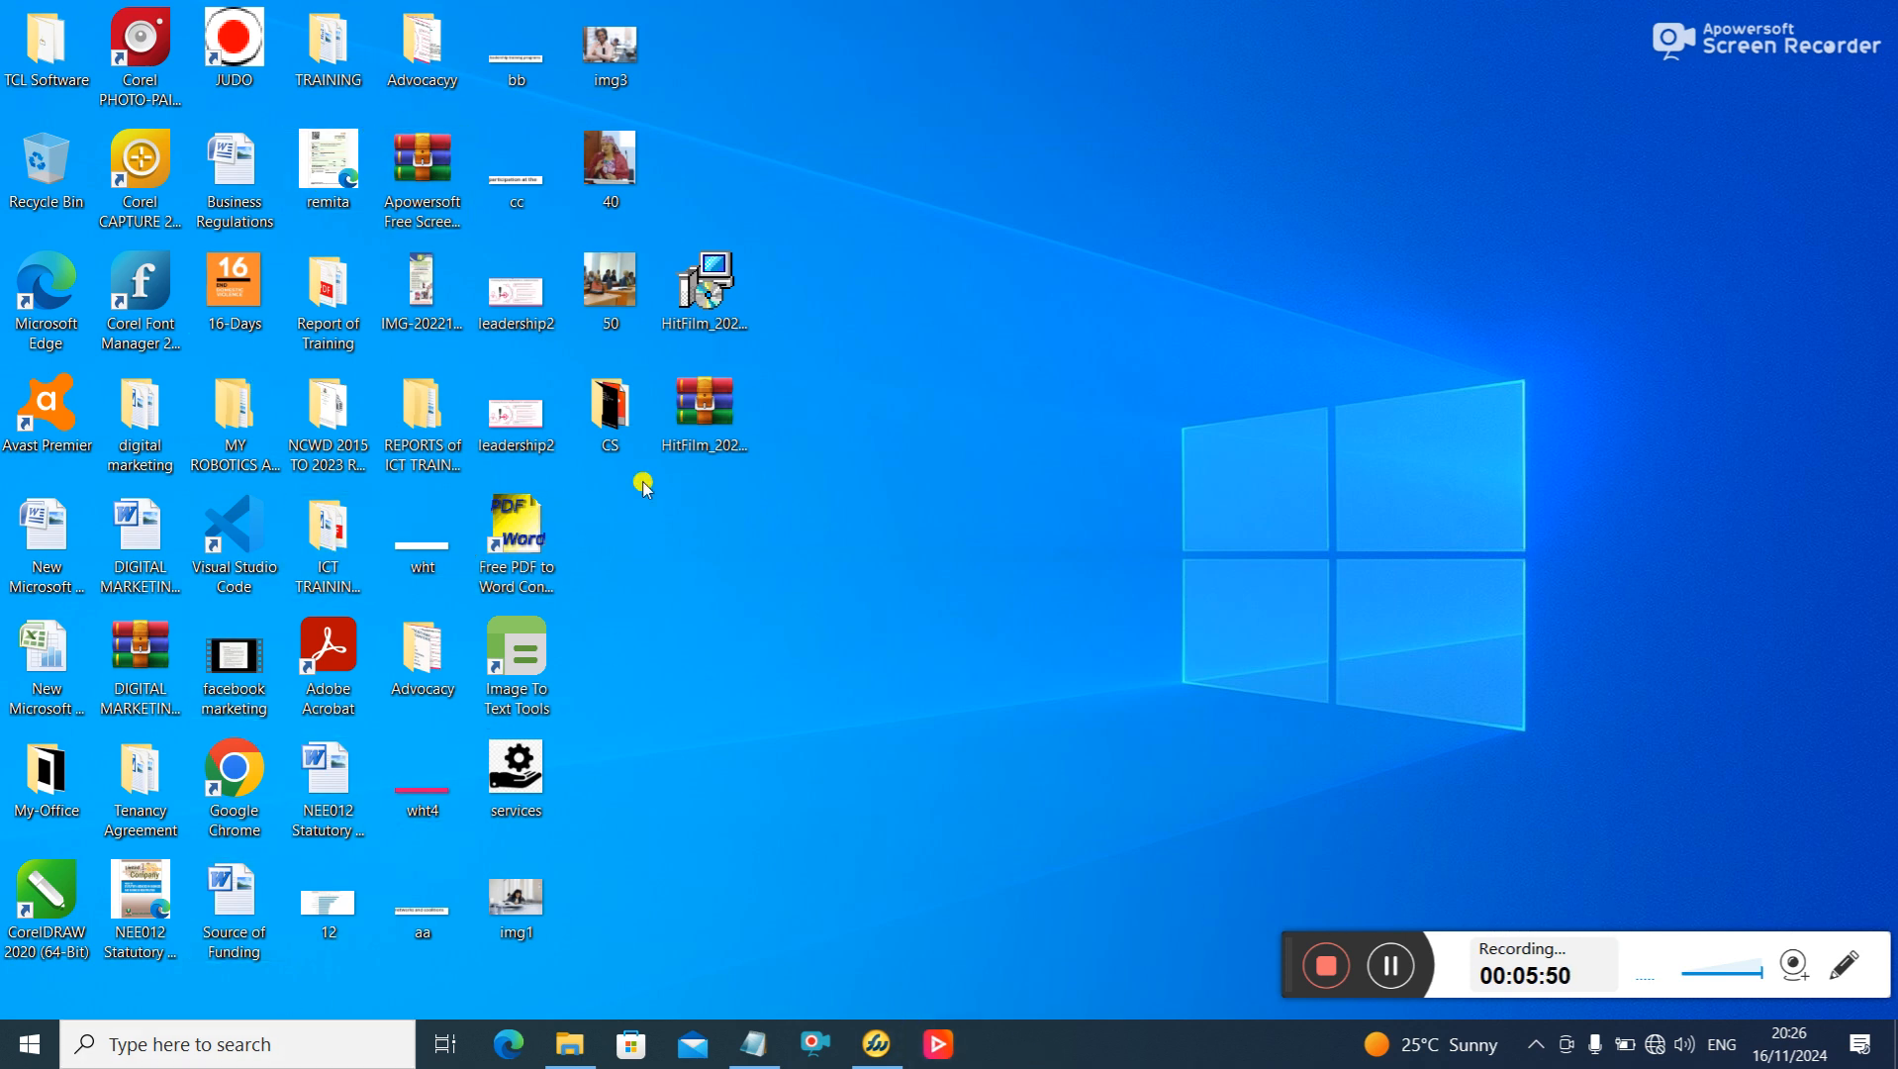
pyautogui.rightClick(929, 557)
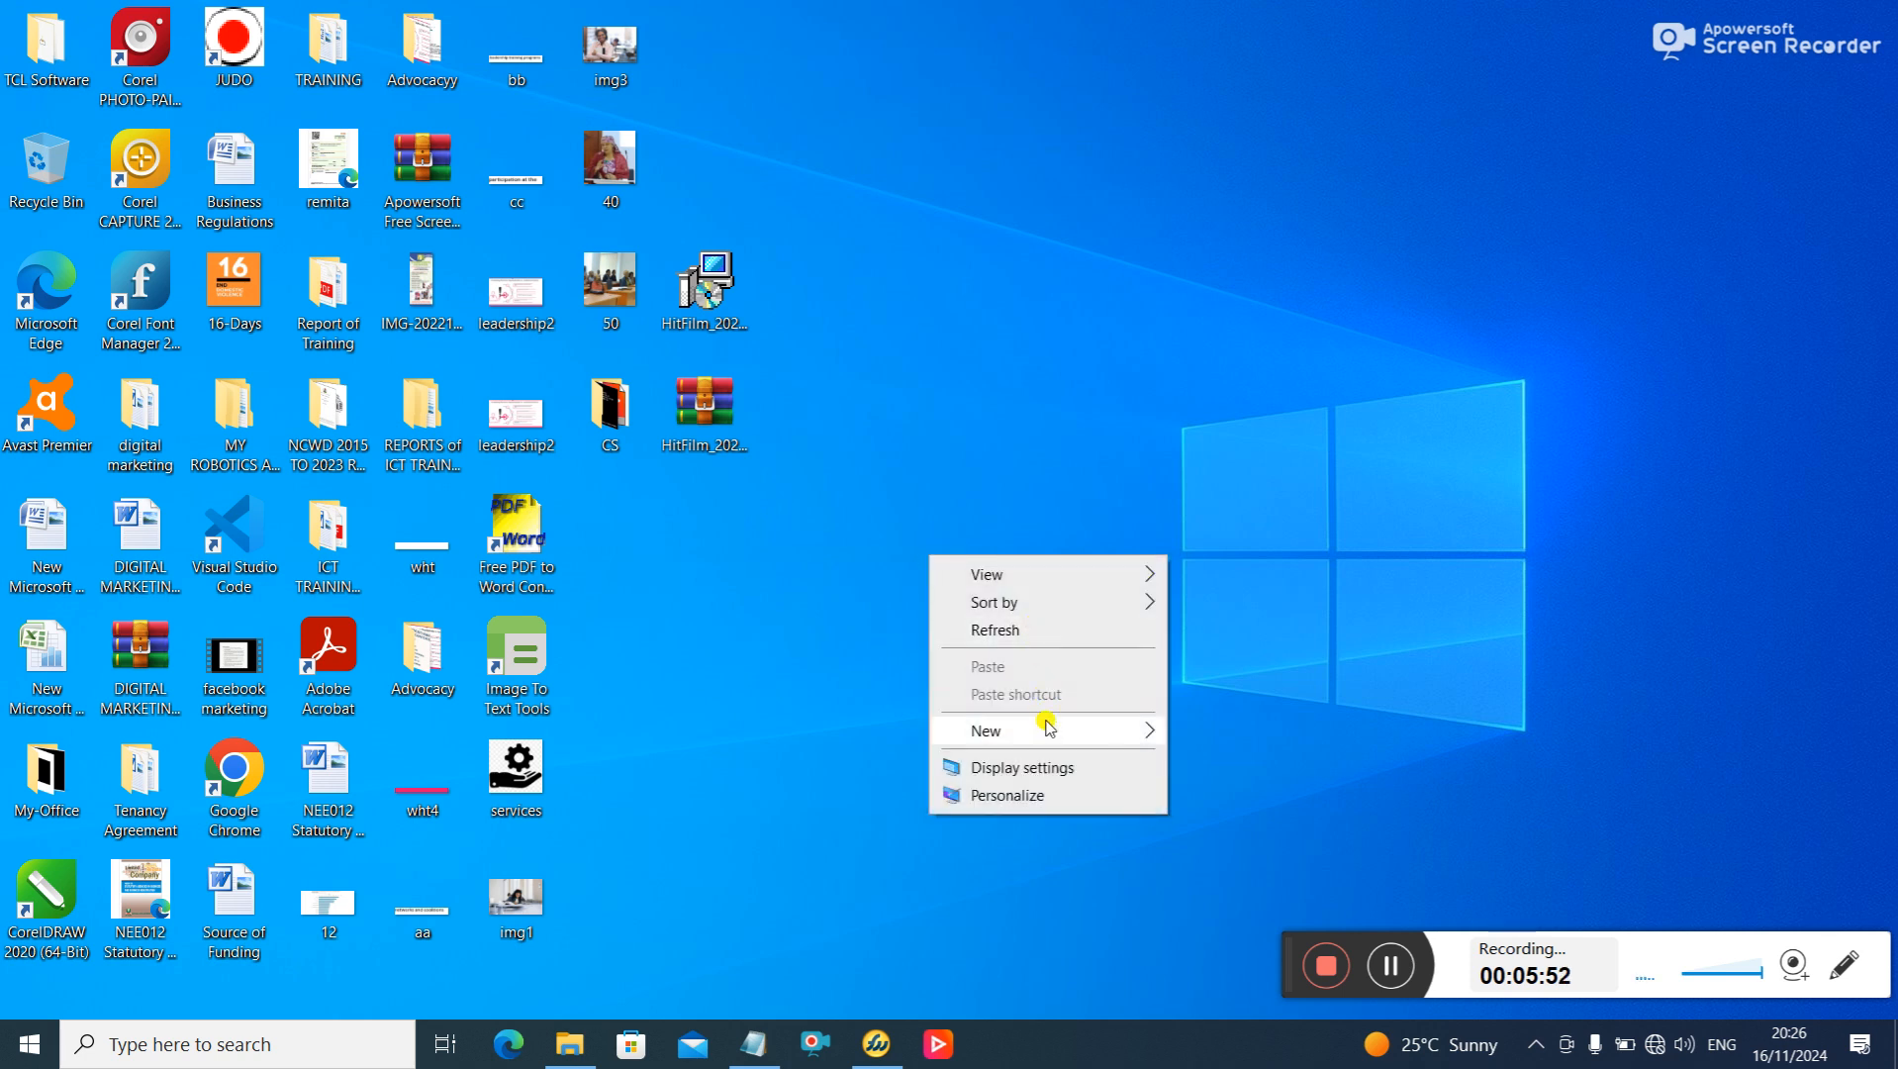
pyautogui.click(1084, 632)
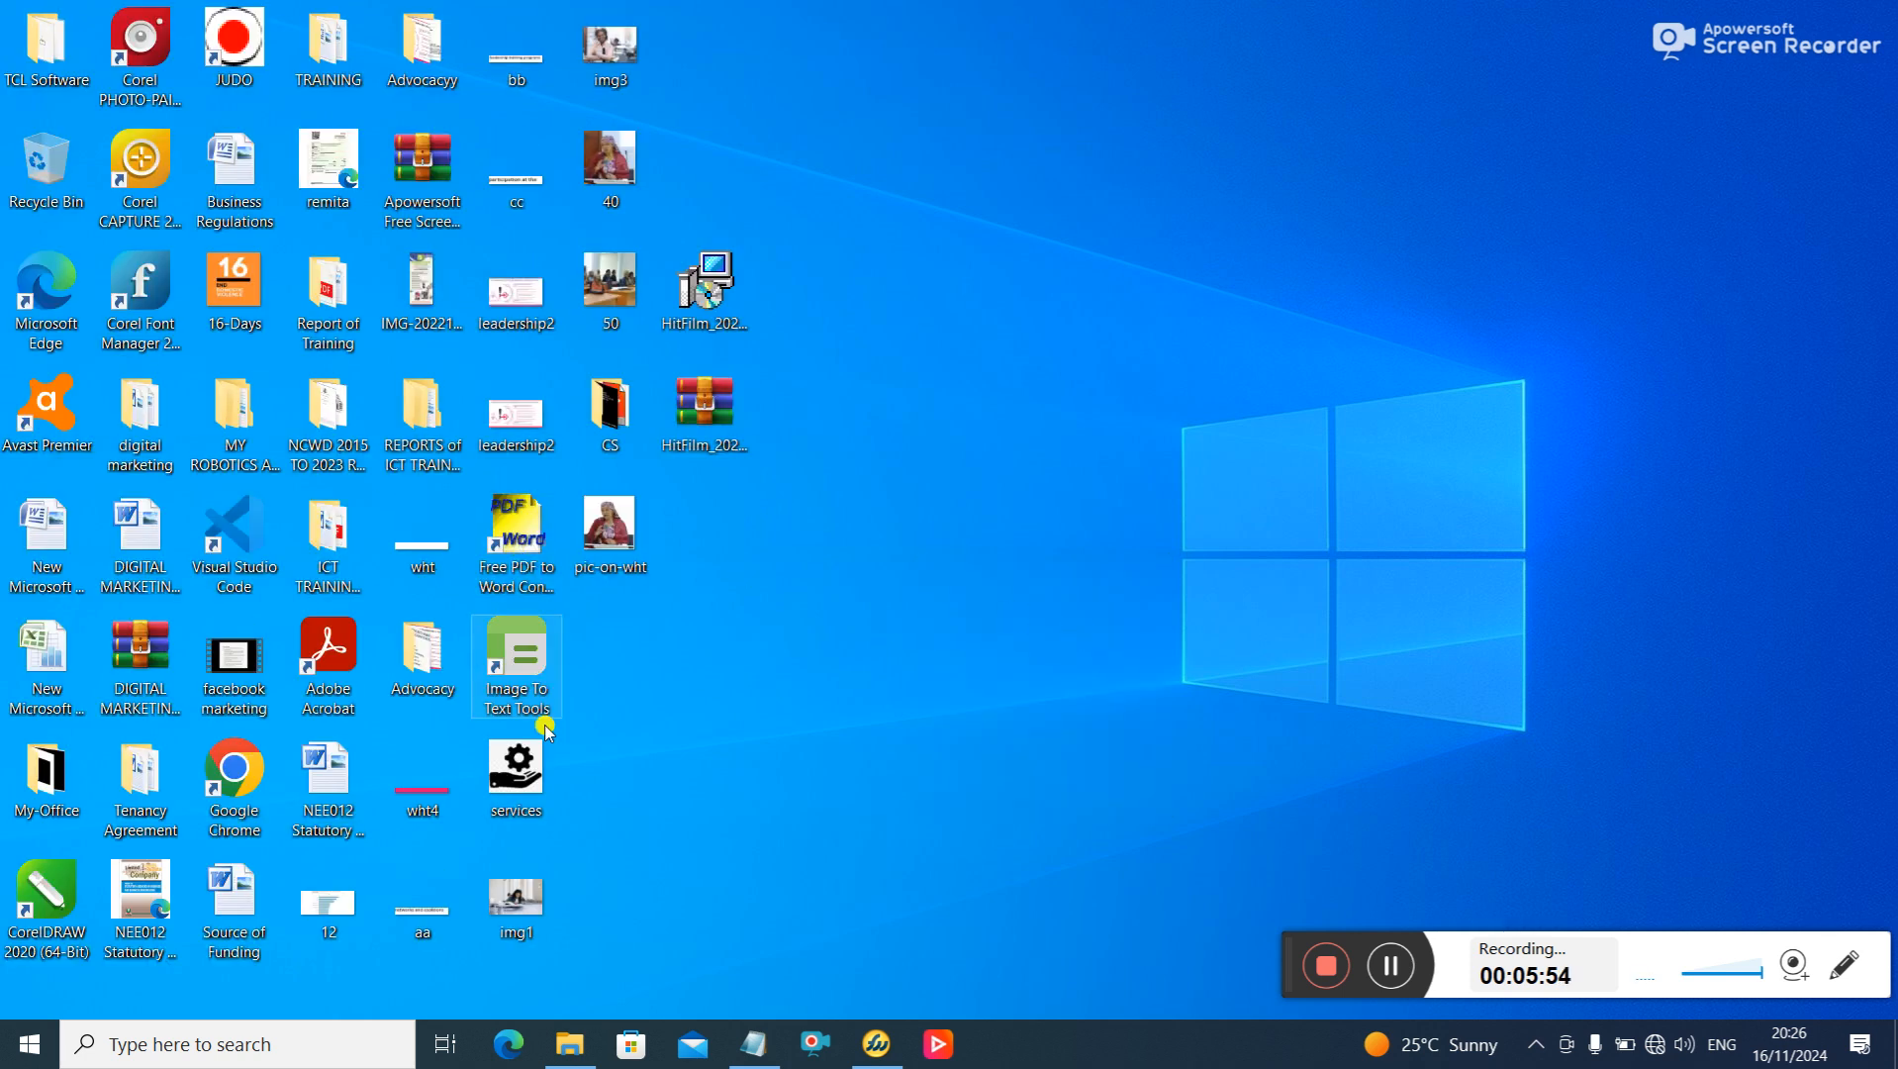
pyautogui.doubleClick(628, 521)
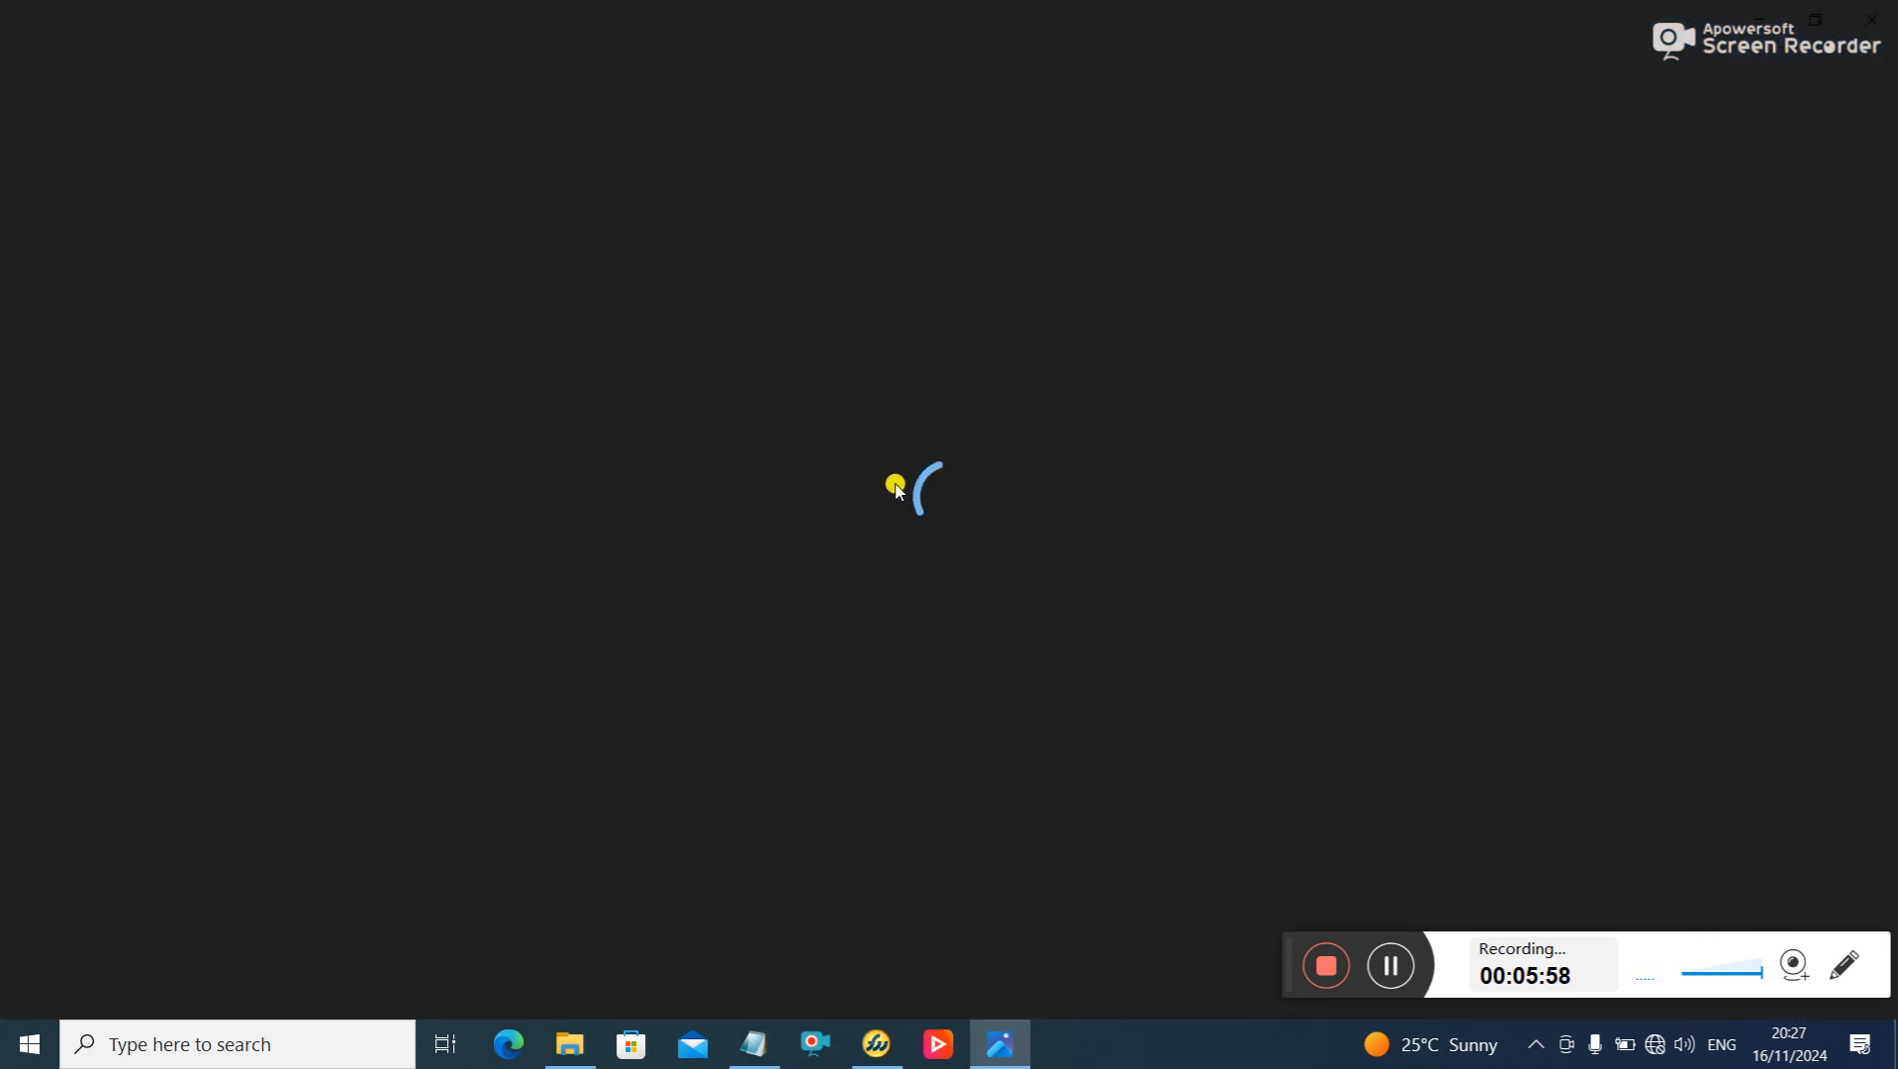